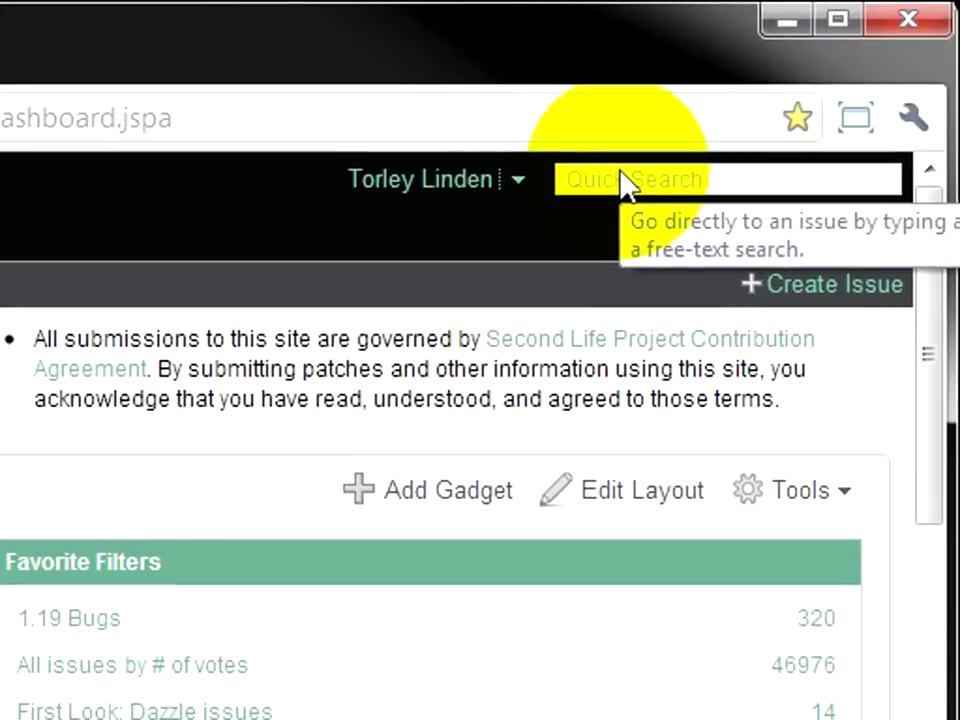
- Quick-search for 'inventory', listing 7356 matching issues in the Issue Navigator
click(622, 181)
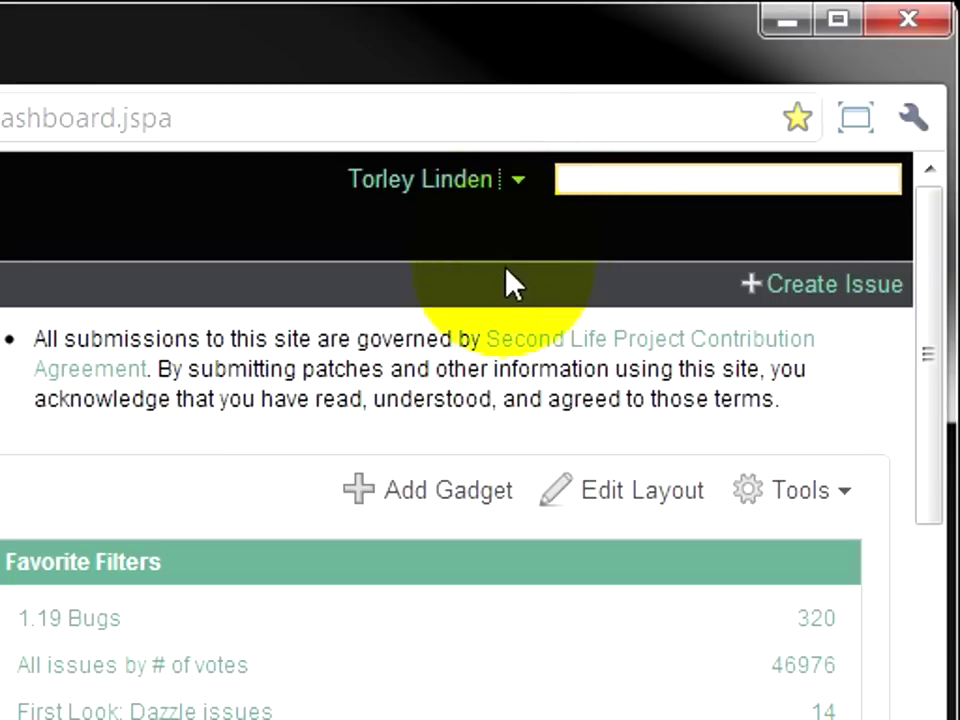
text(inventory)
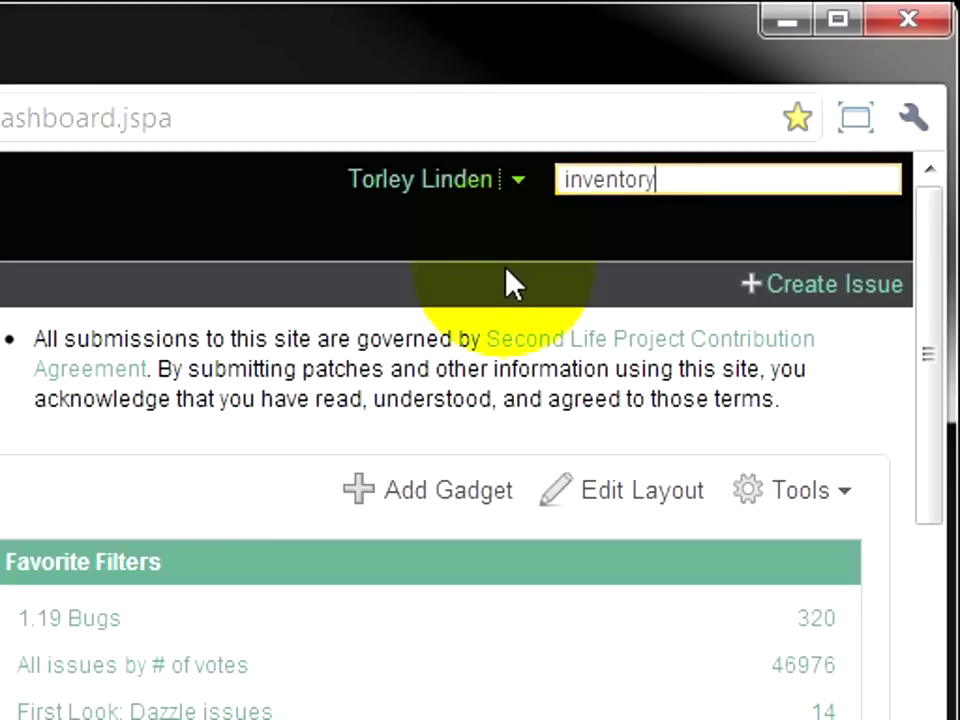
key(Return)
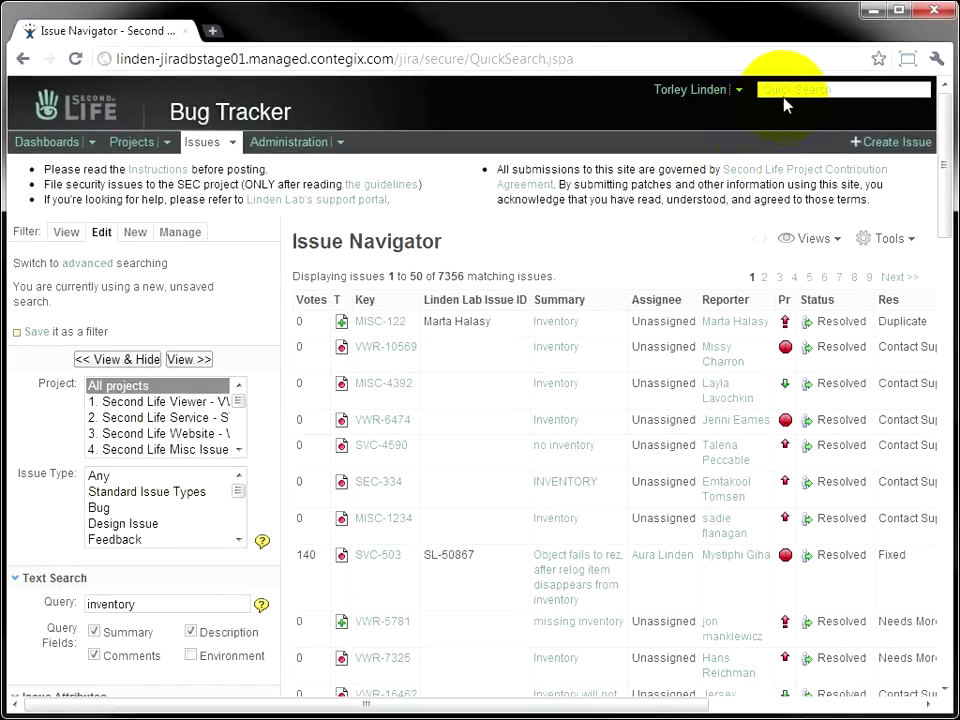
- Quick-search for the quoted phrase "shared media", narrowing results to 148 issues
click(784, 97)
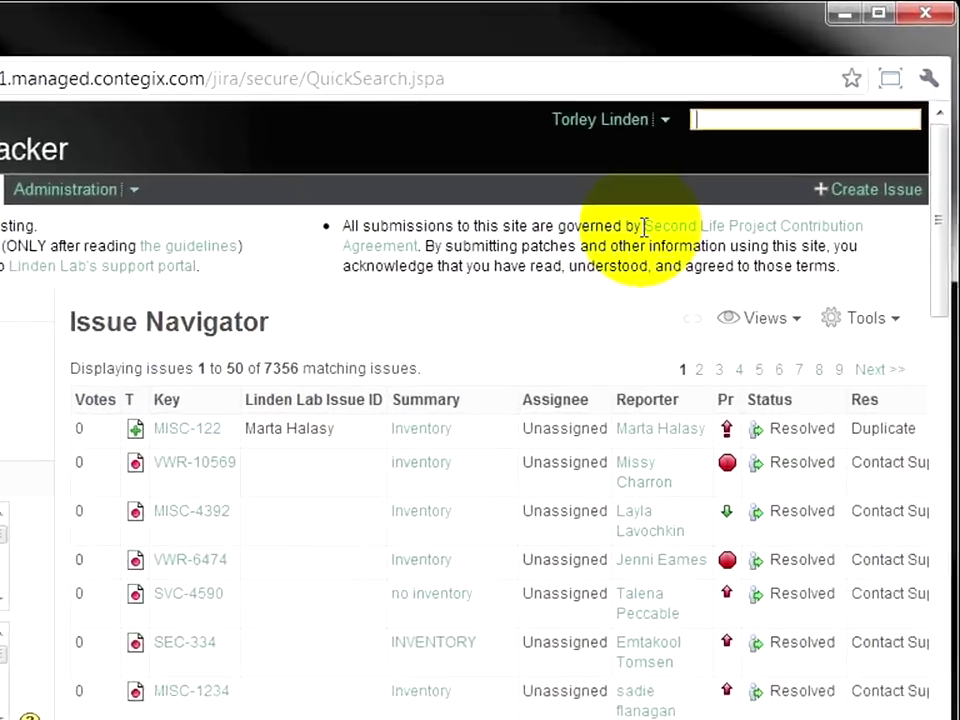
text("sha)
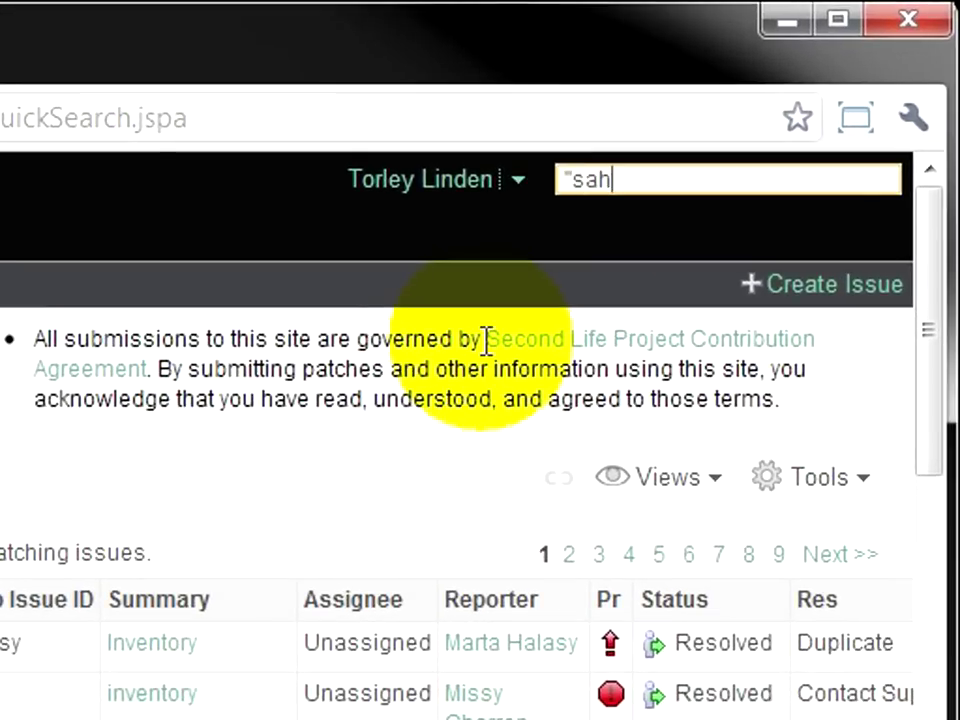
text(red media)
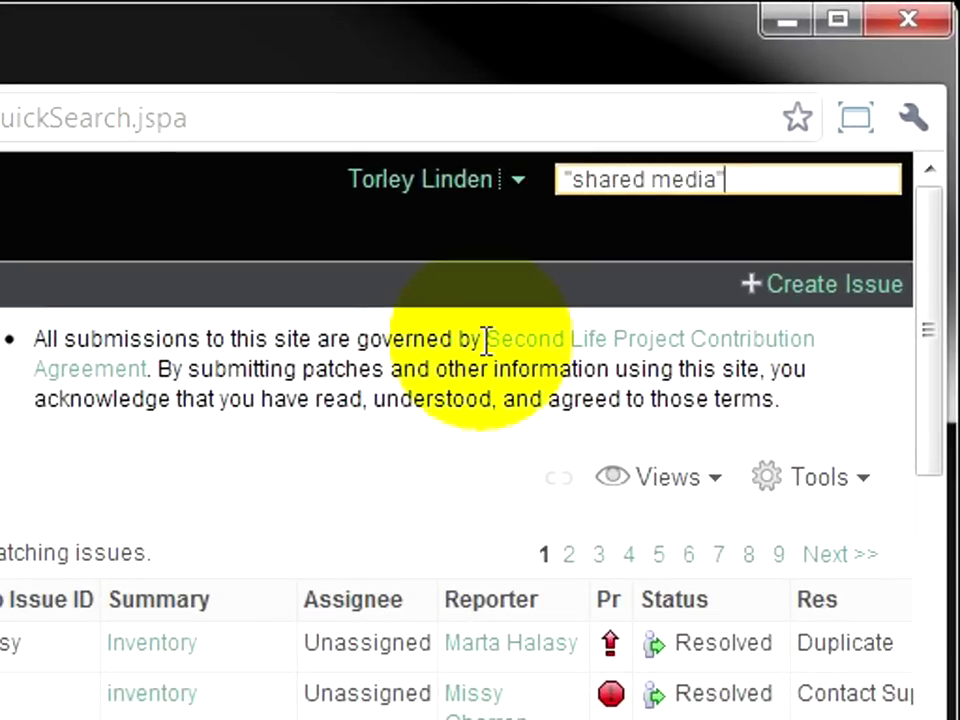
text(")
key(Return)
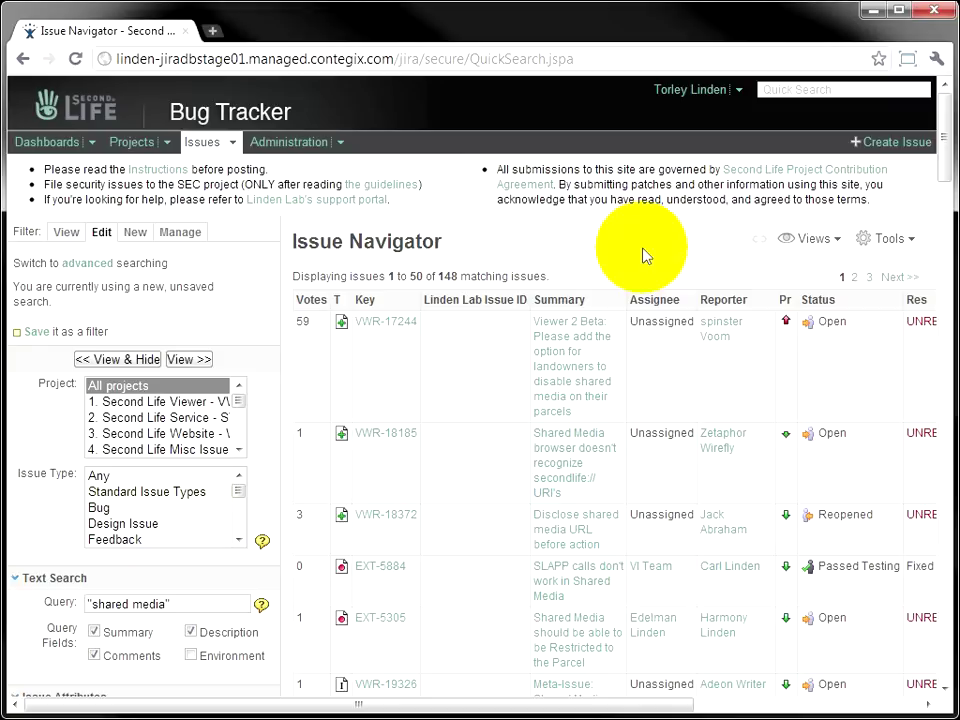
- Quick-search for 'shared AND media AND youtube' and scroll through the 19 matching issues
click(776, 90)
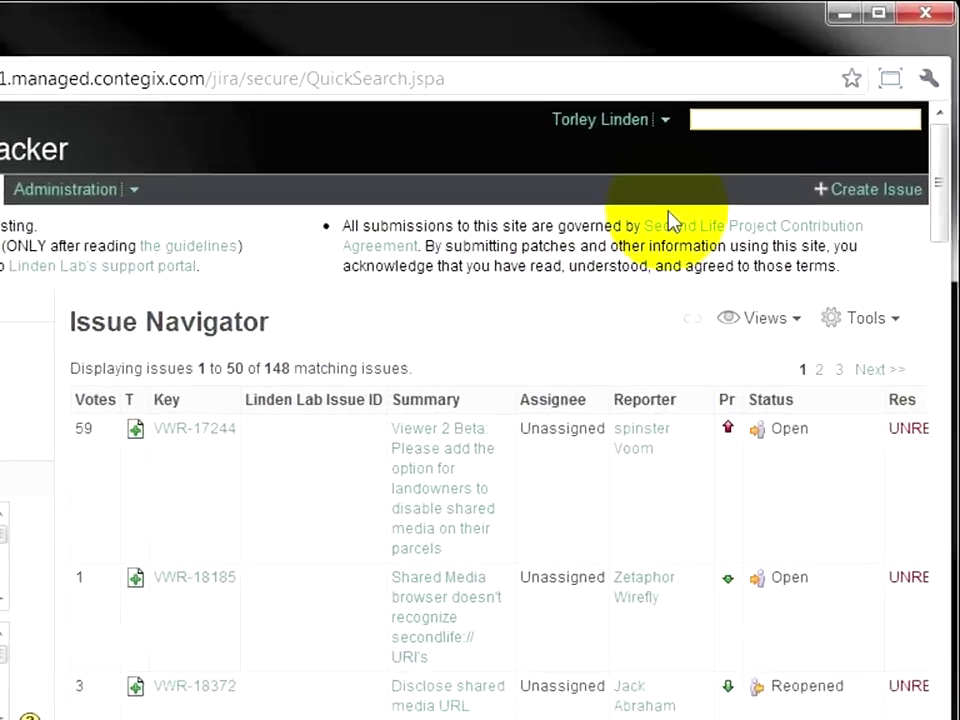
text(shared)
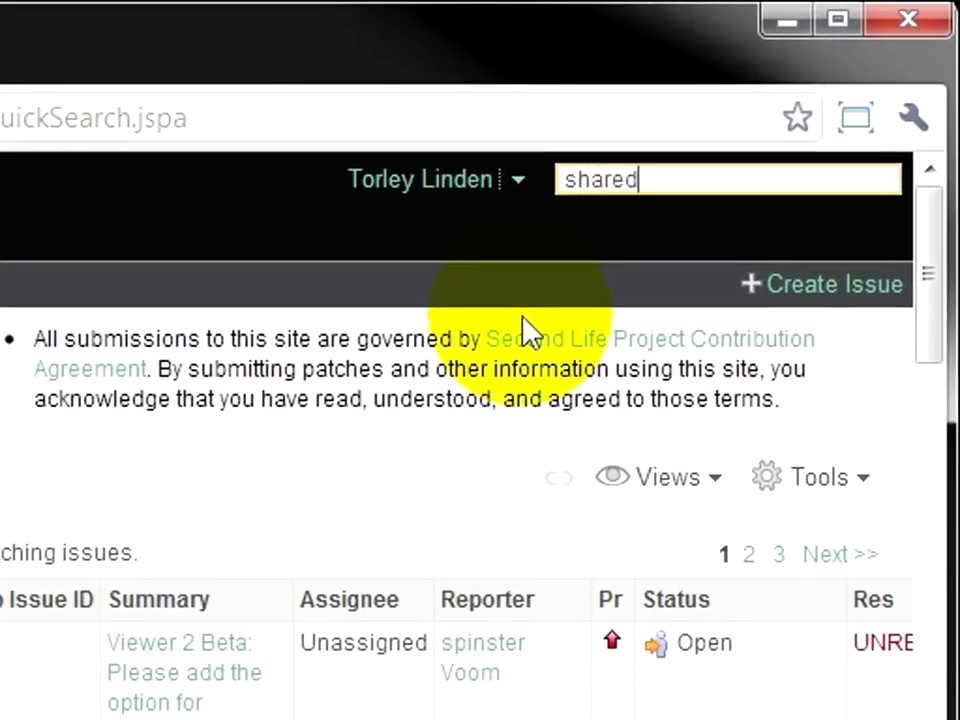
text( AND shar)
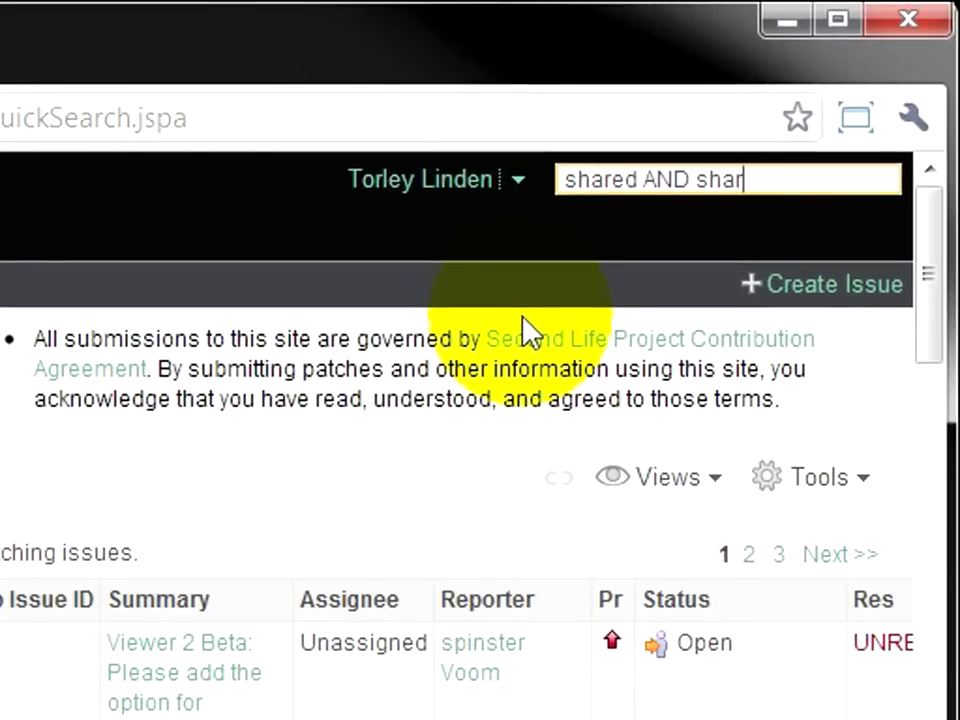
key(BackSpace)
key(BackSpace)
key(BackSpace)
key(BackSpace)
text(media )
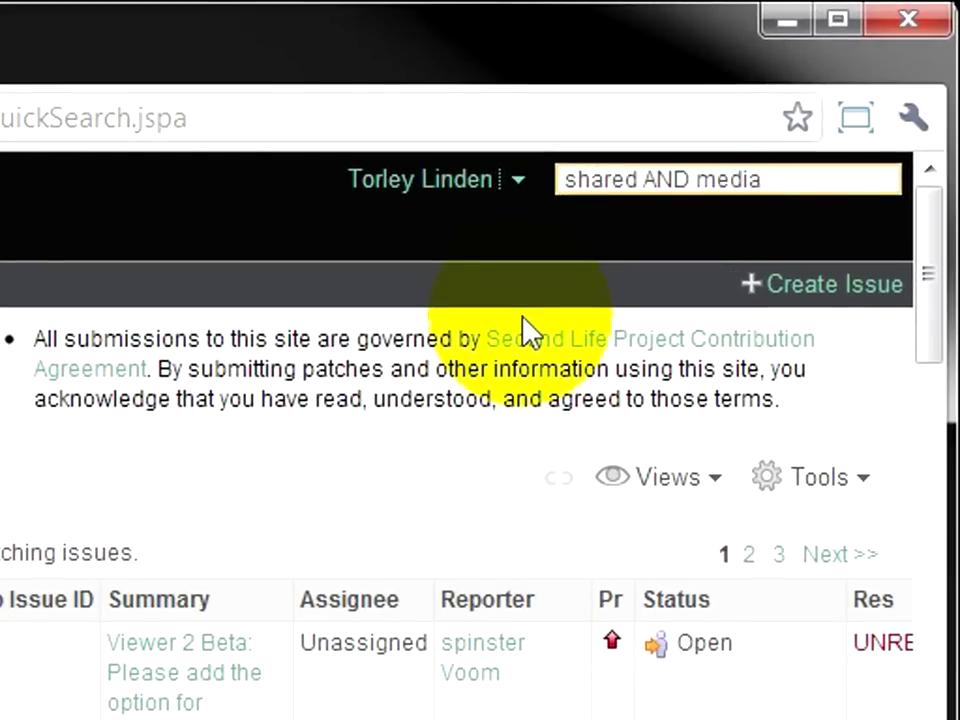
text(AND youtube)
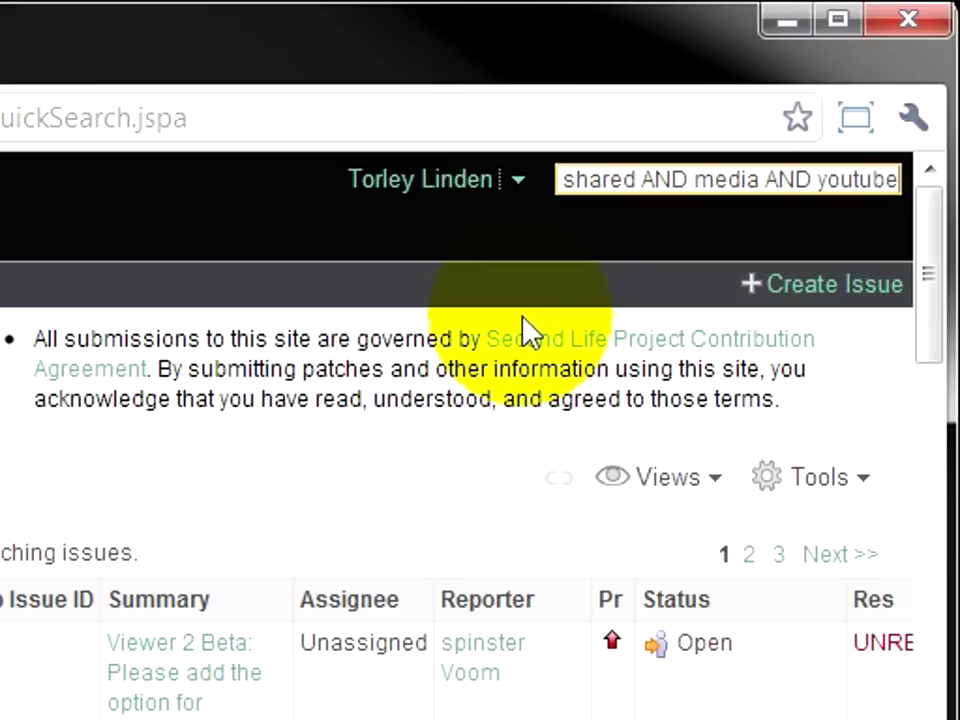
key(Return)
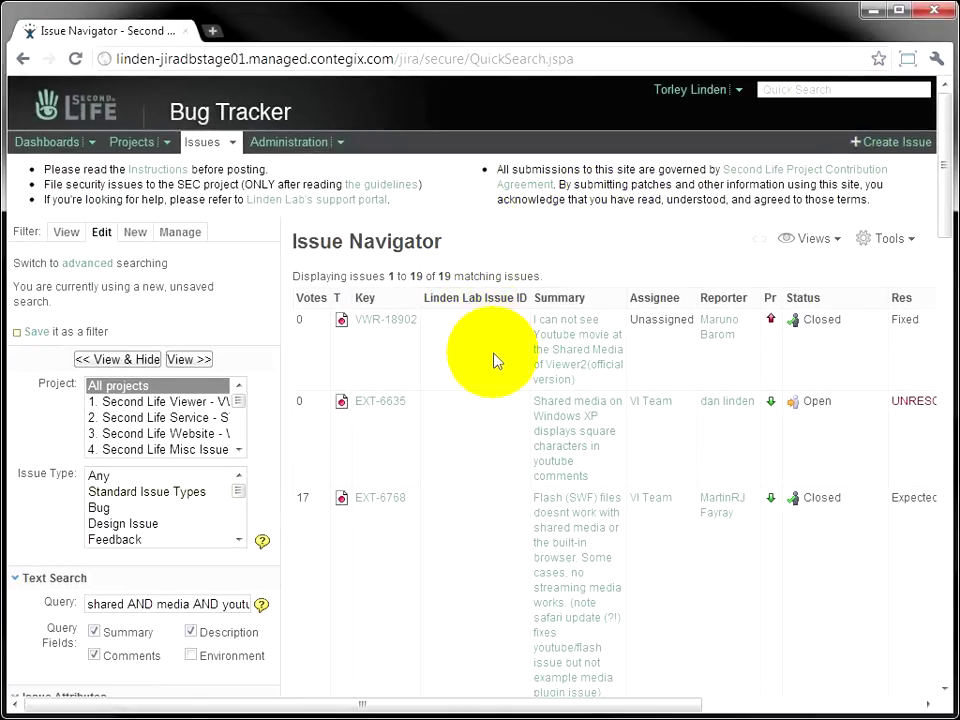
scroll(497, 350, down, 2)
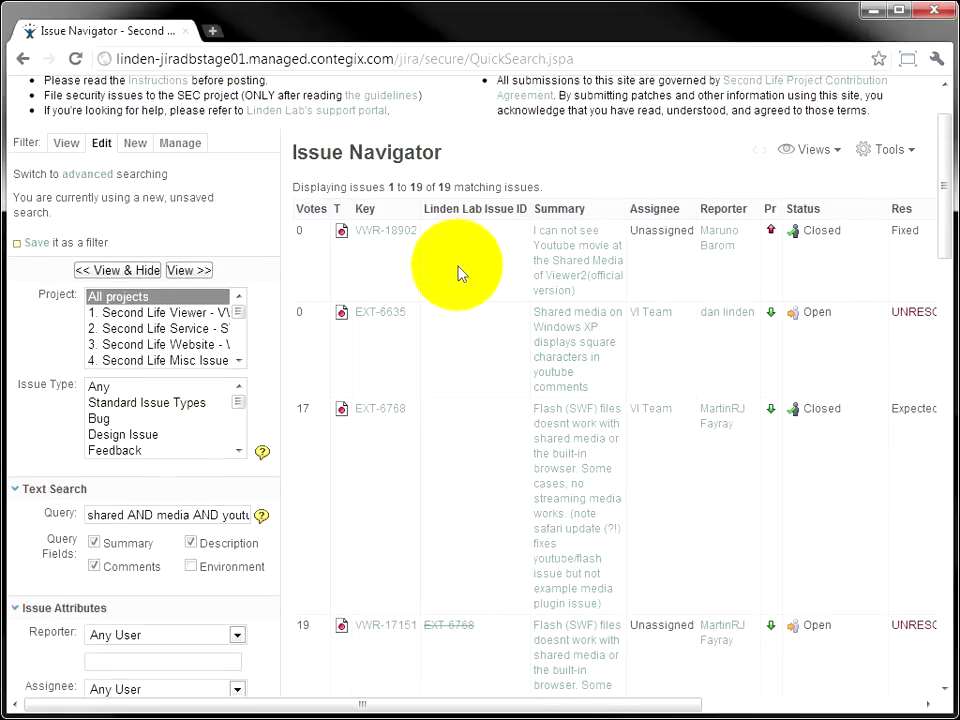
scroll(501, 407, down, 5)
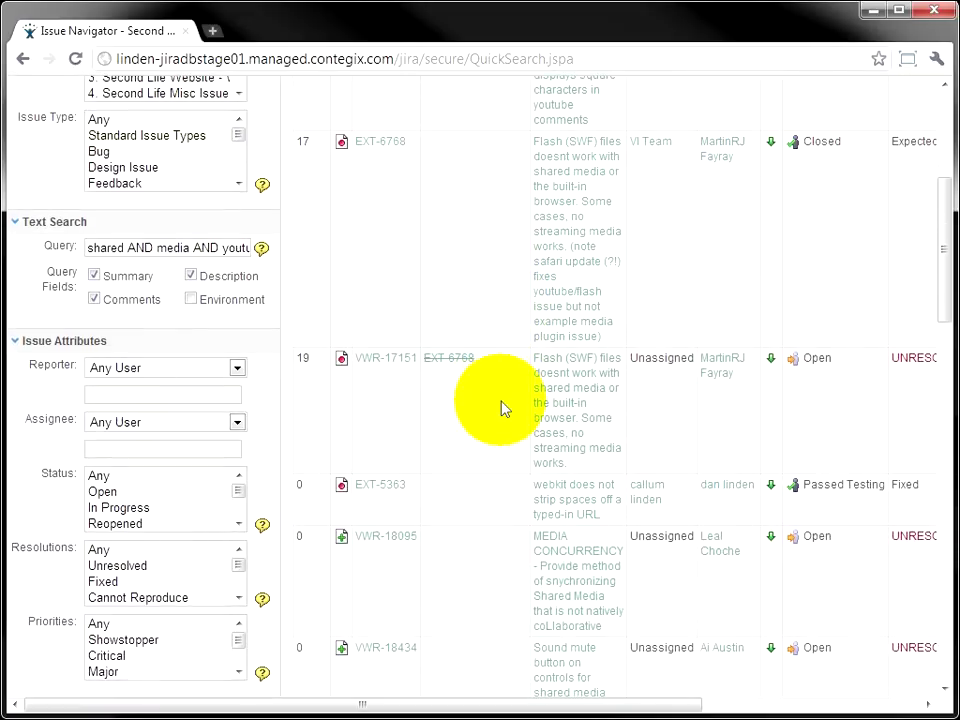
scroll(502, 407, down, 2)
click(389, 392)
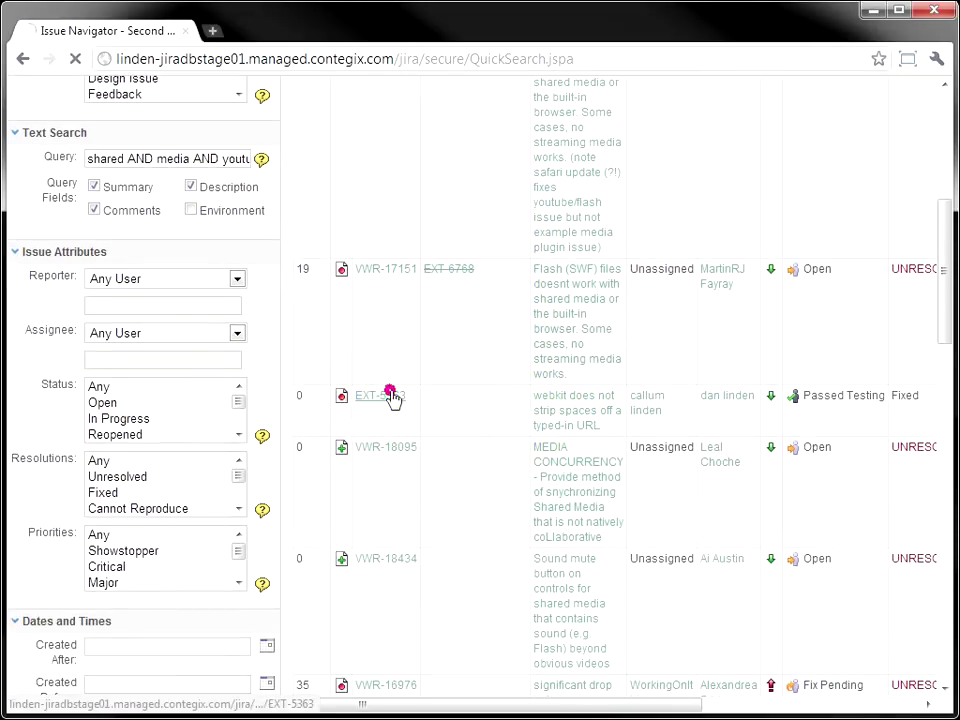
scroll(392, 392, down, 2)
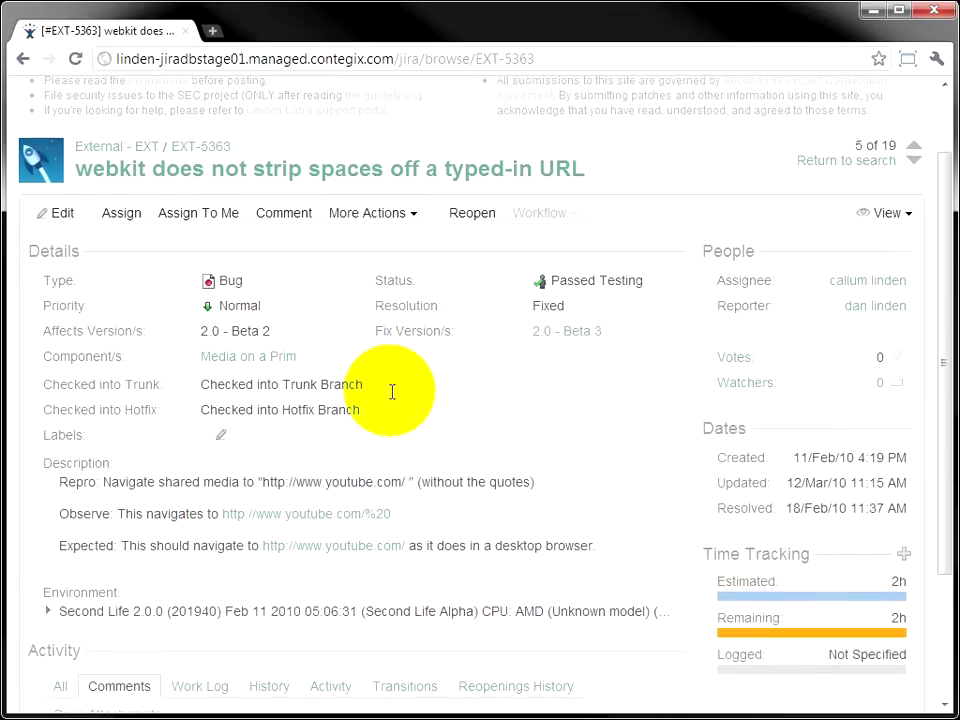
scroll(380, 398, down, 2)
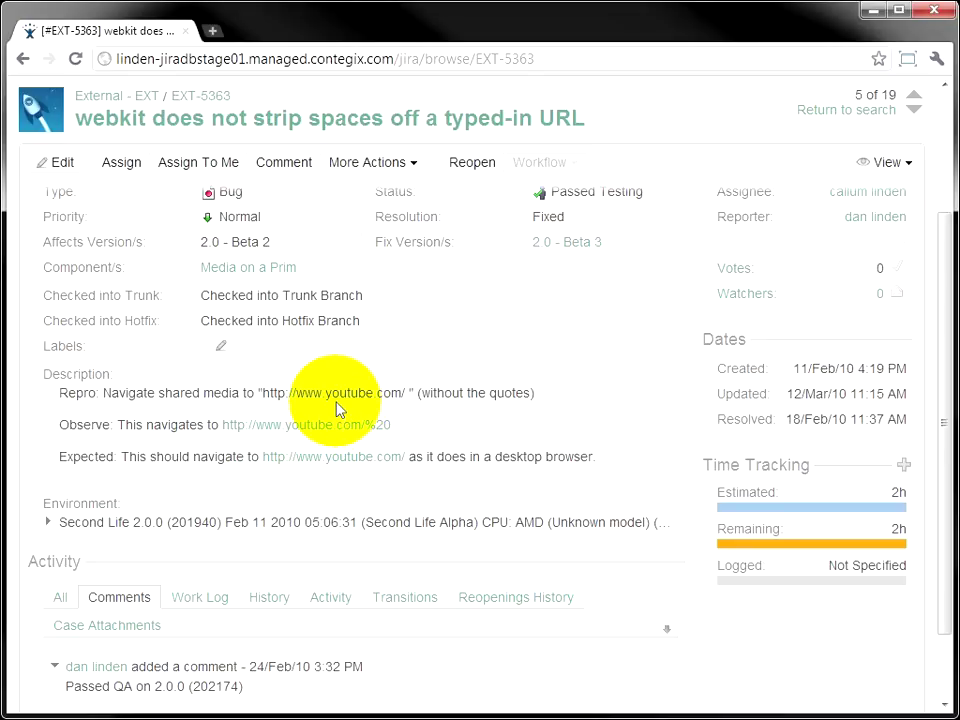
click(24, 58)
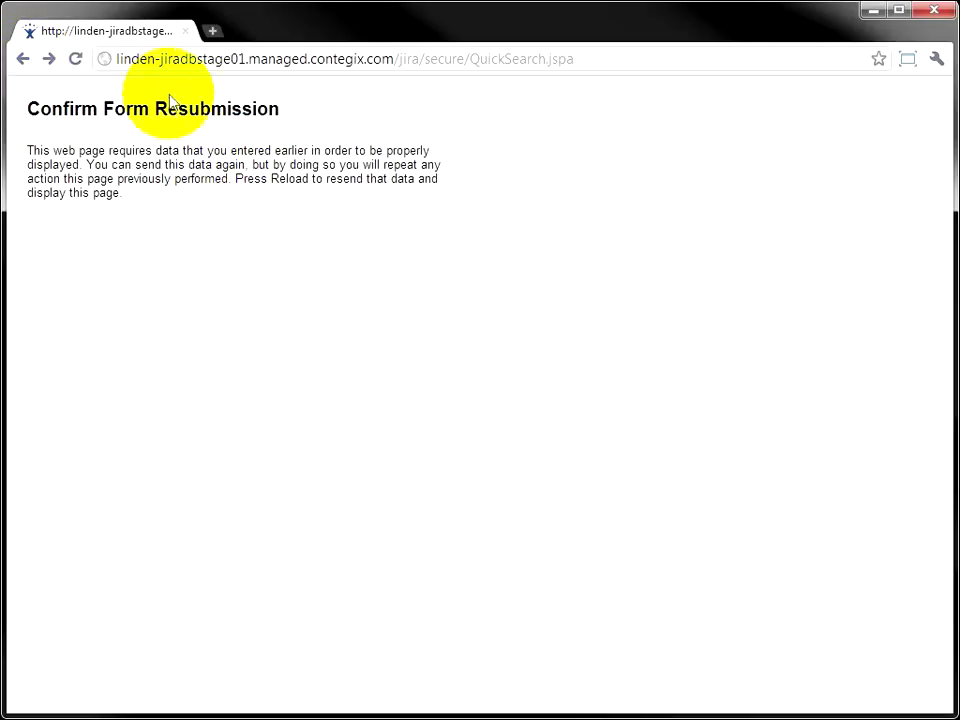
click(76, 58)
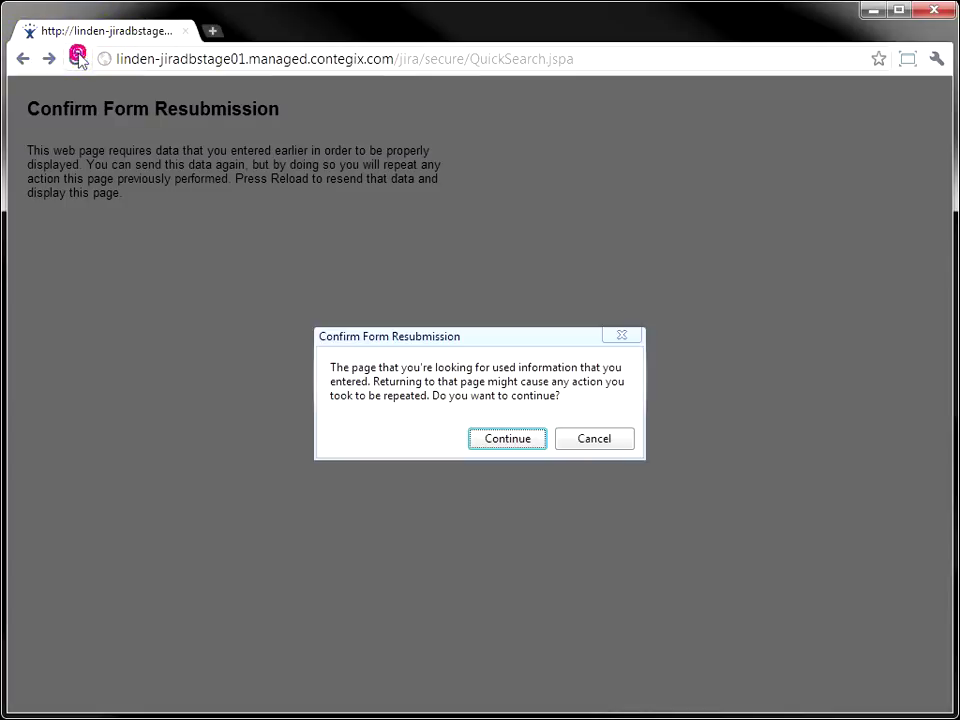
click(534, 443)
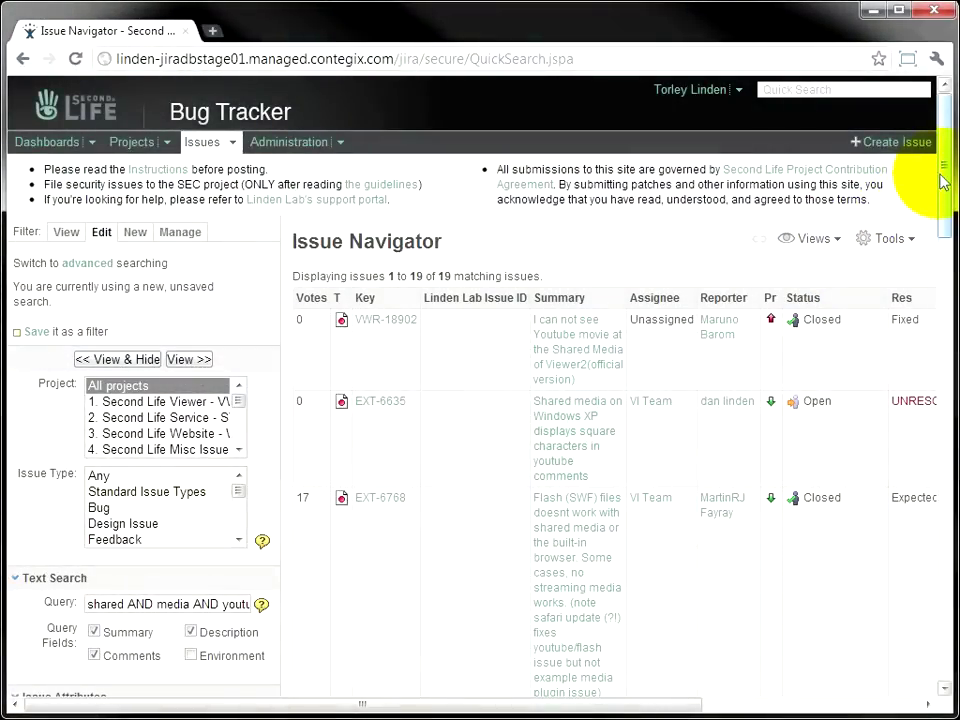
scroll(920, 200, down, 6)
scroll(913, 316, down, 10)
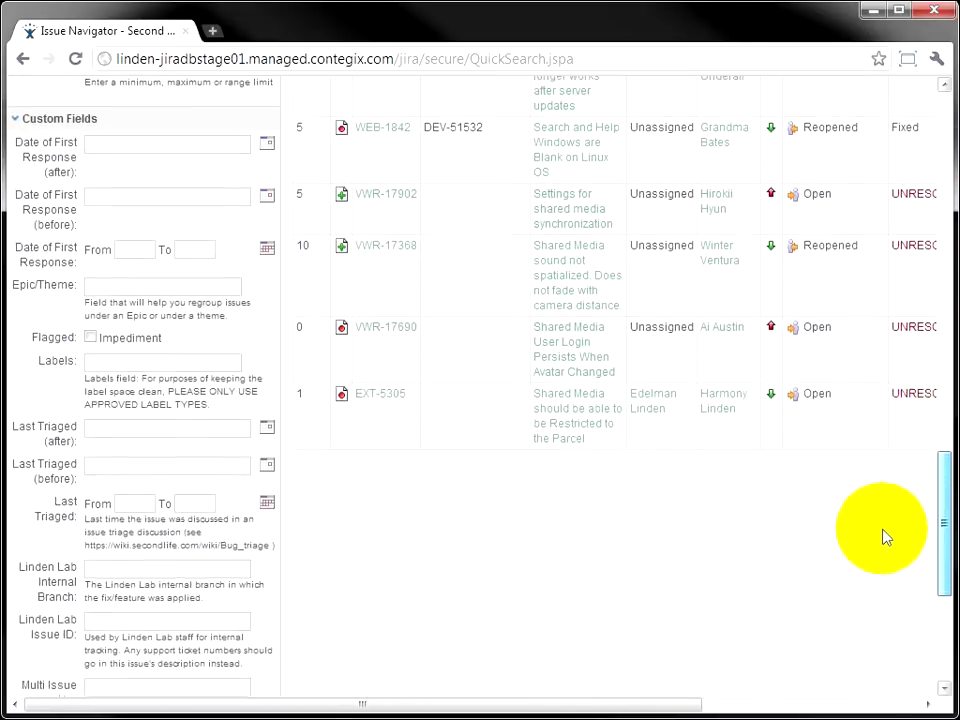
scroll(883, 531, up, 3)
scroll(886, 495, up, 13)
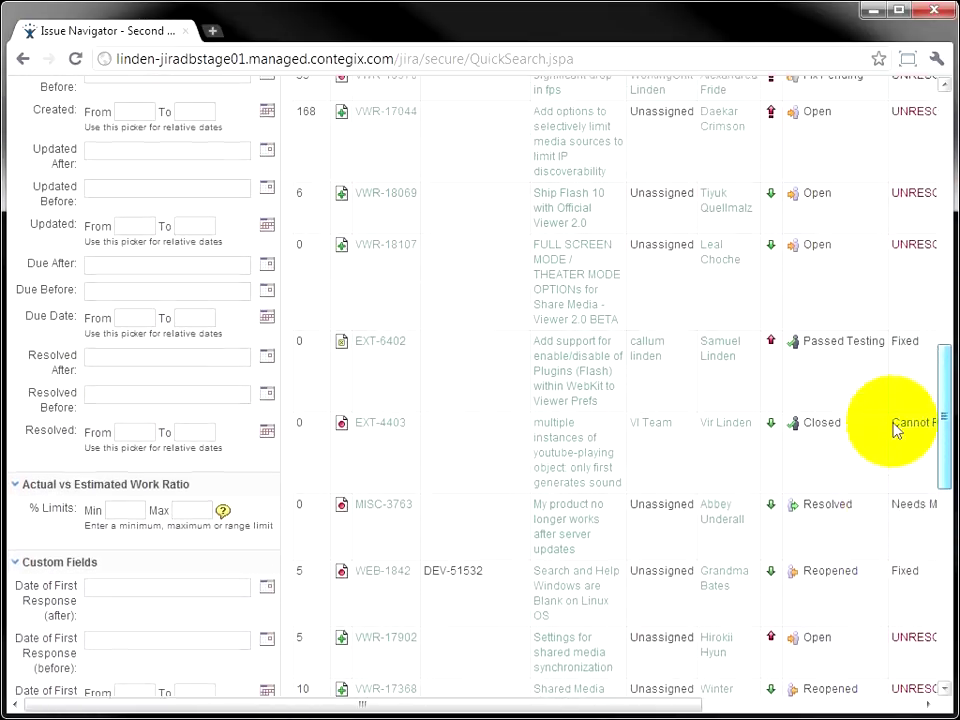
scroll(875, 181, up, 1)
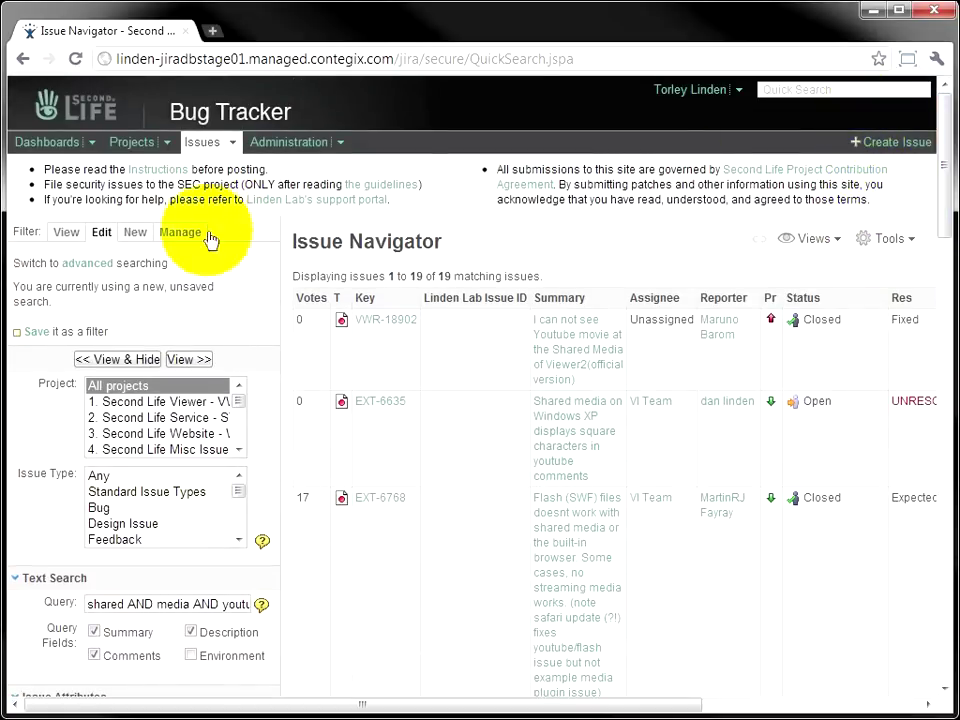
- In advanced JQL mode, replace the query with reporter = a specific user AND resolution = Fixed
click(101, 268)
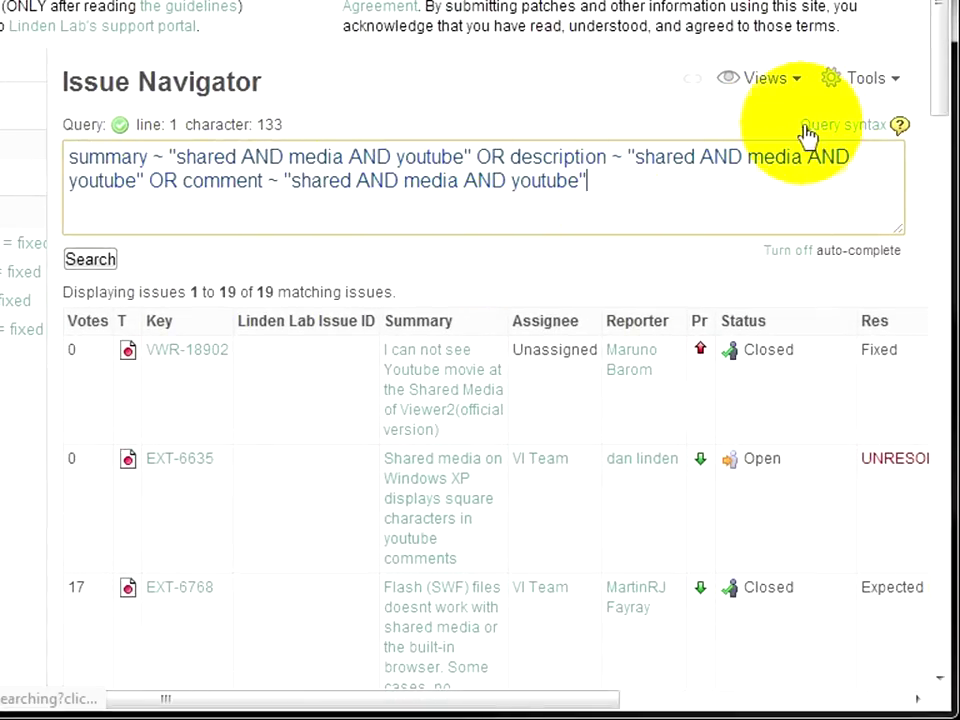
triple_click(632, 187)
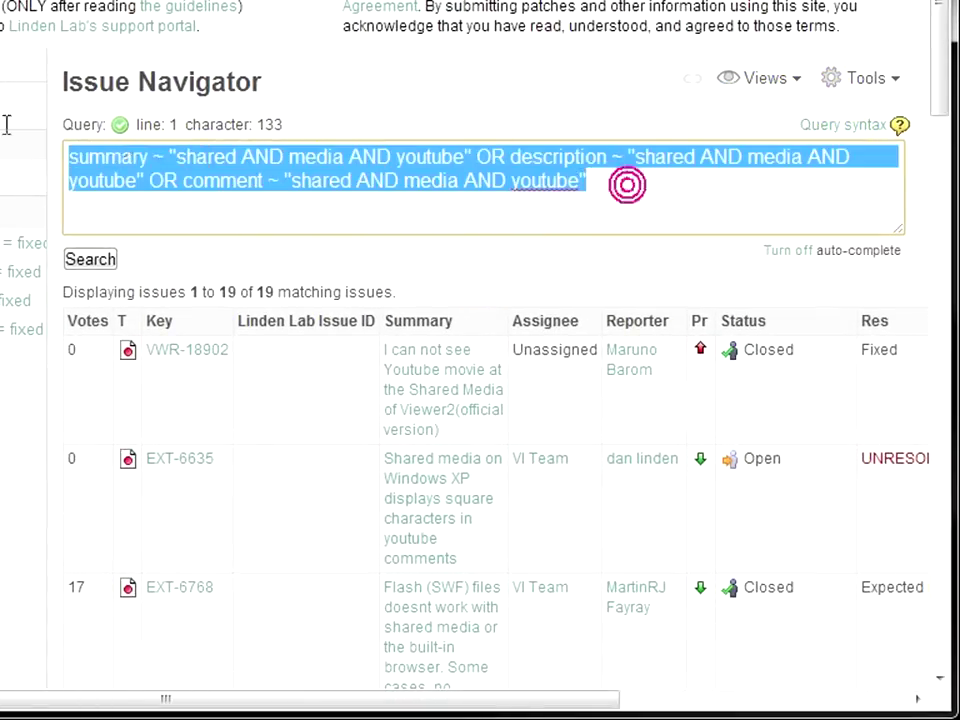
key(Delete)
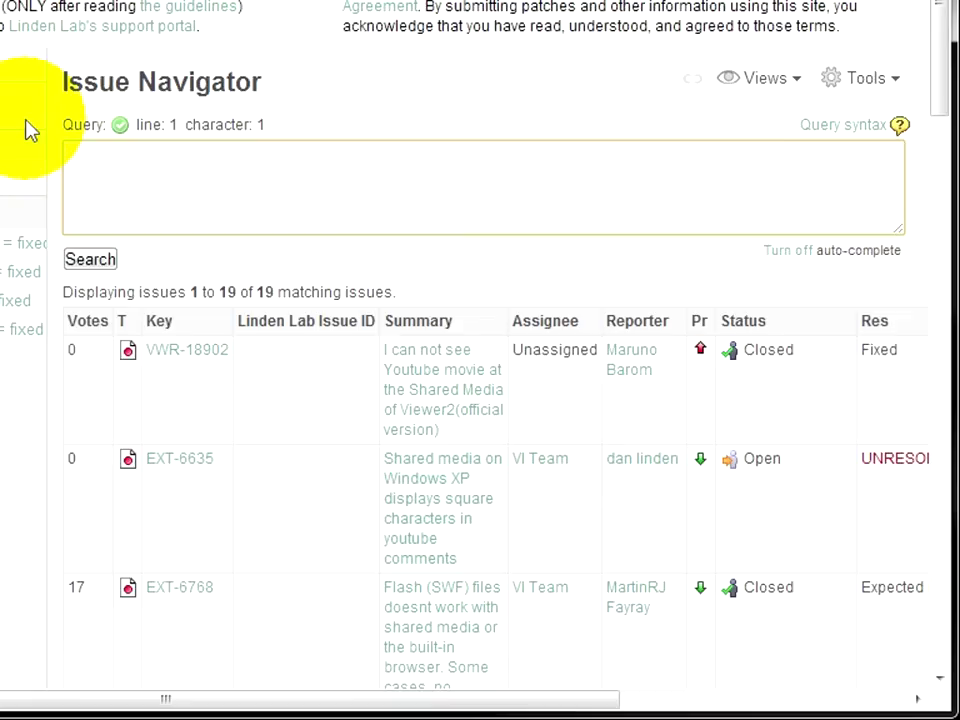
text(rep)
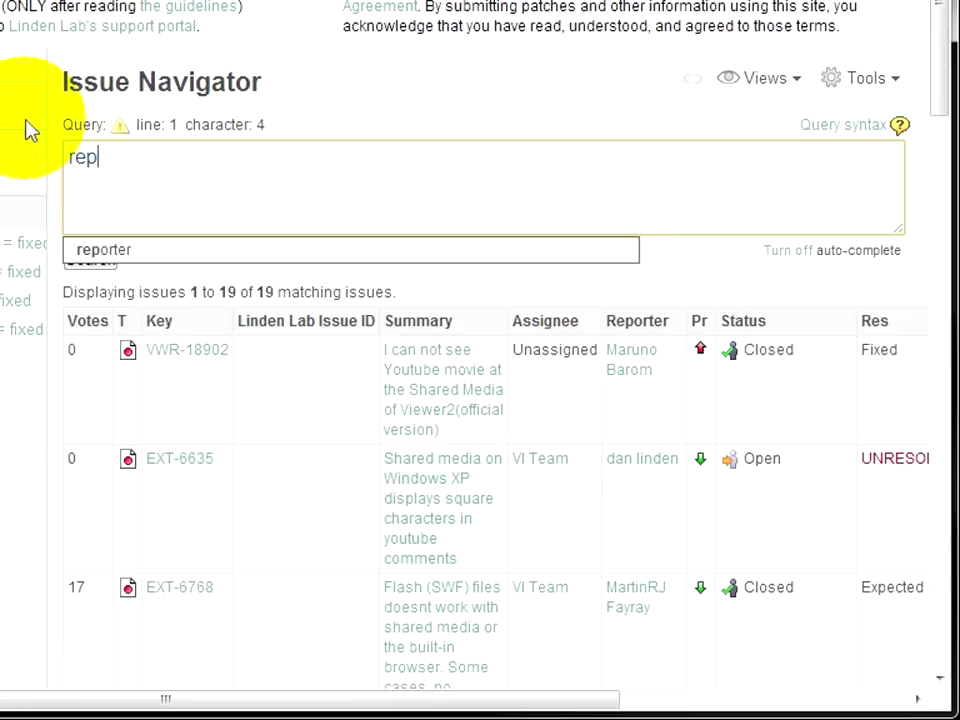
text(orter = ''torley)
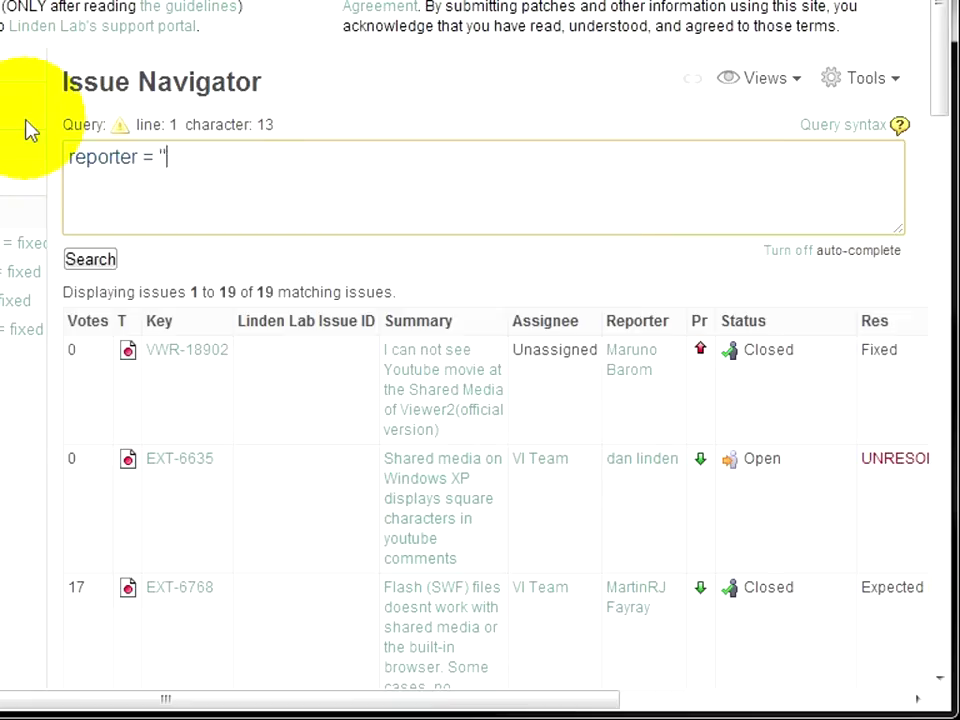
text(.linden" )
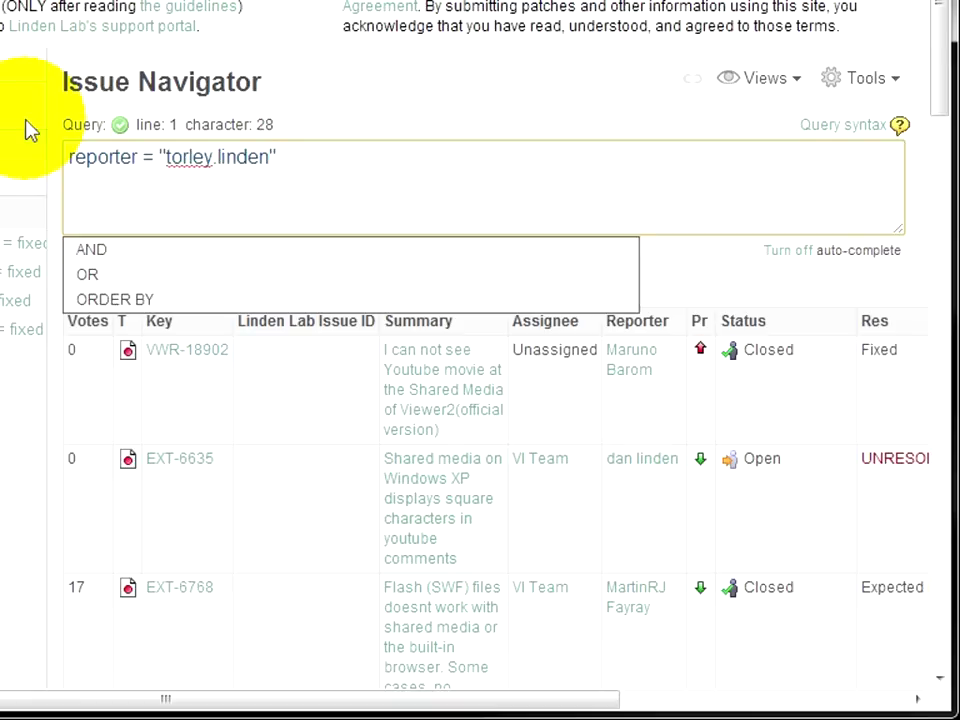
text(AND )
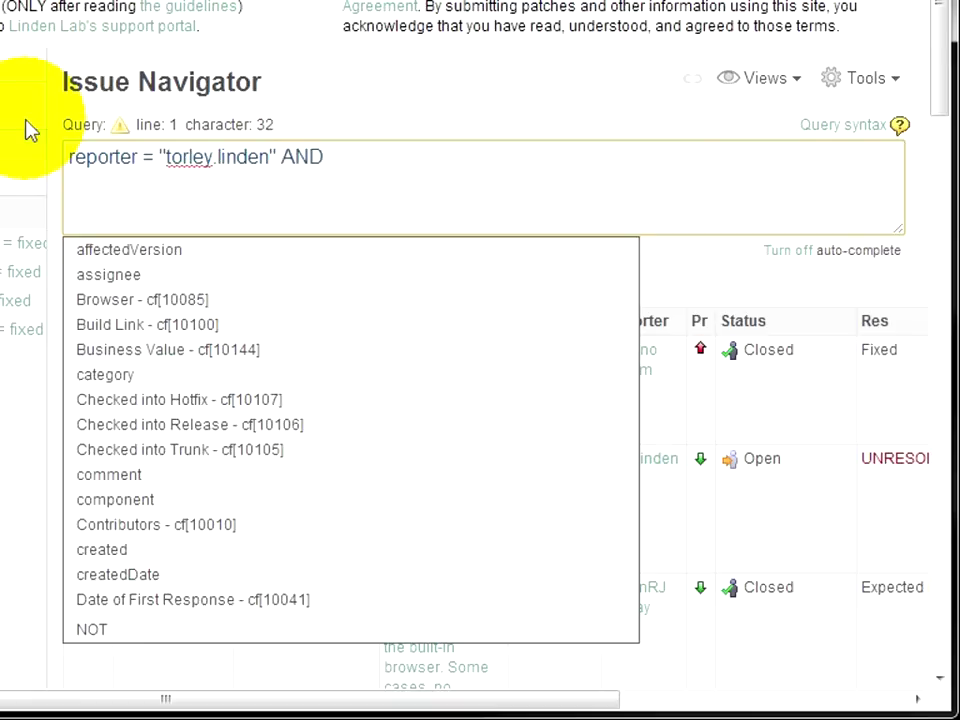
text(resolution)
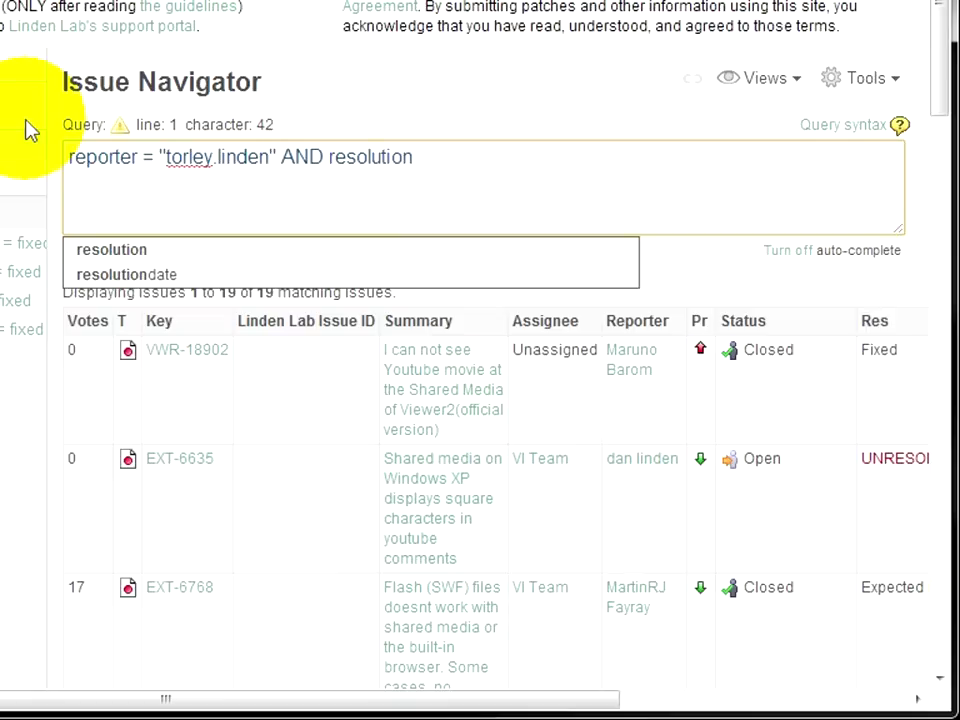
text( = fixed)
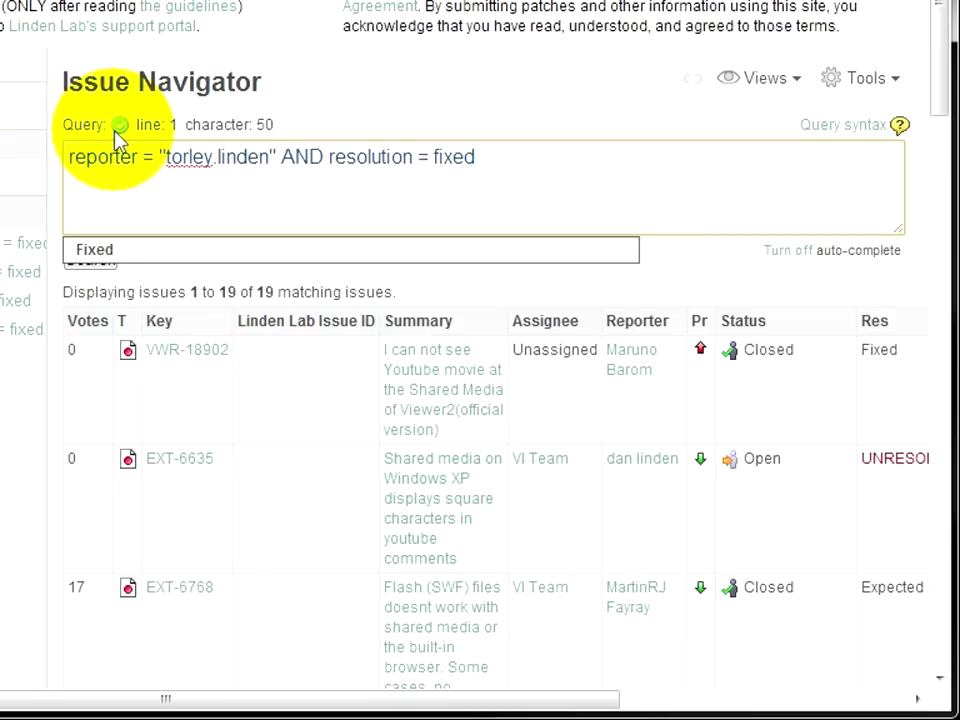
click(122, 255)
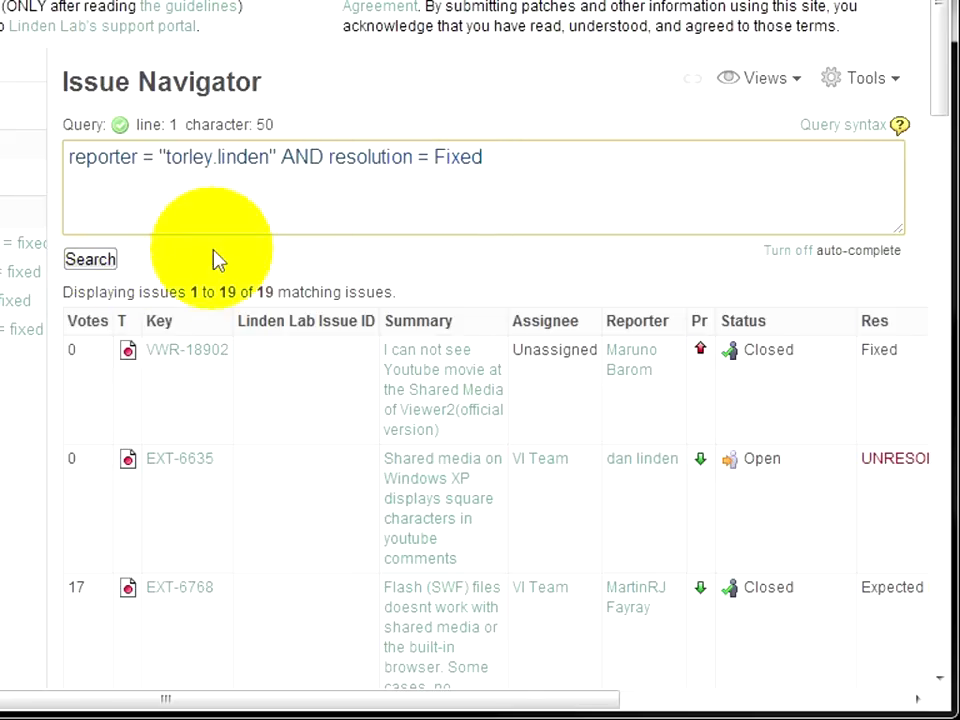
- Run the reporter-and-Fixed JQL query, returning 99 fixed issues
click(110, 266)
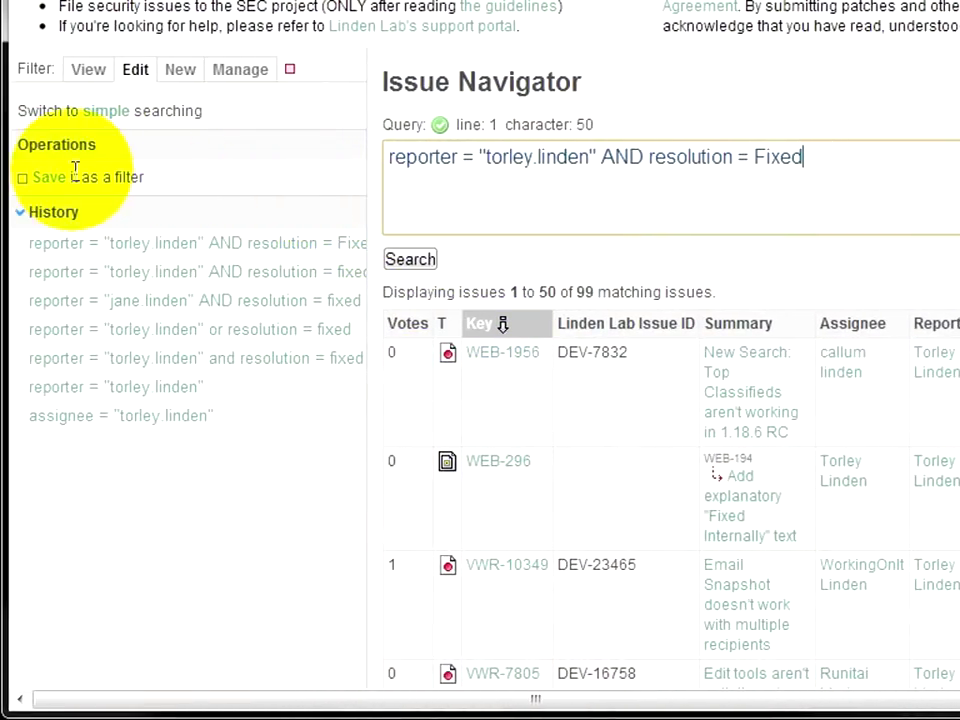
- Save the search as a filter, naming it the reporter's name plus 'Loved to see them Fixed'
click(50, 177)
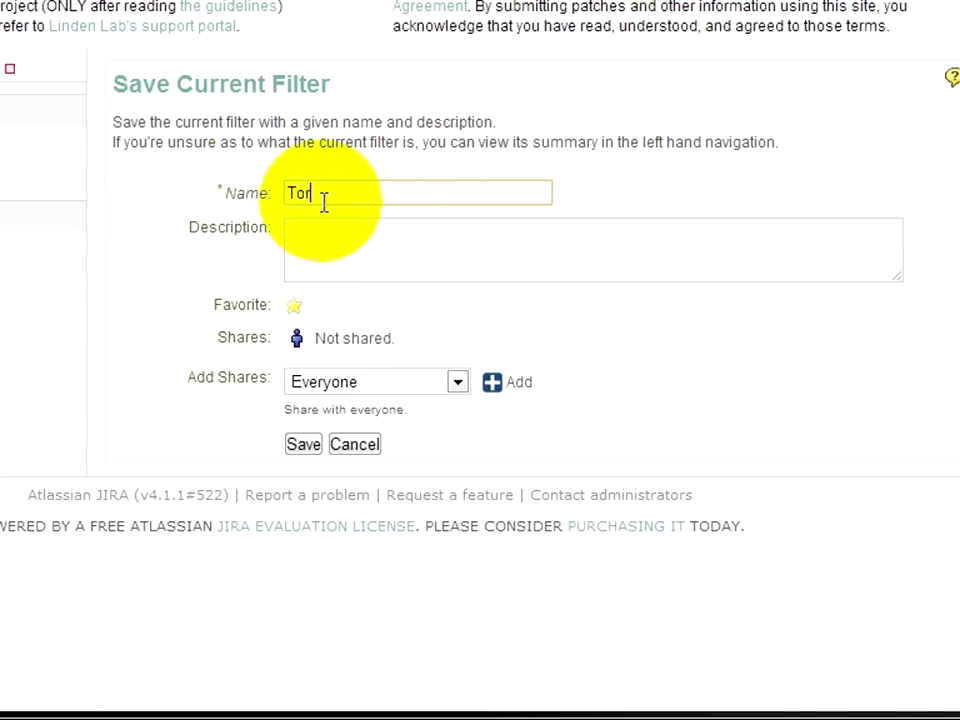
text(Torley Linden Fixed)
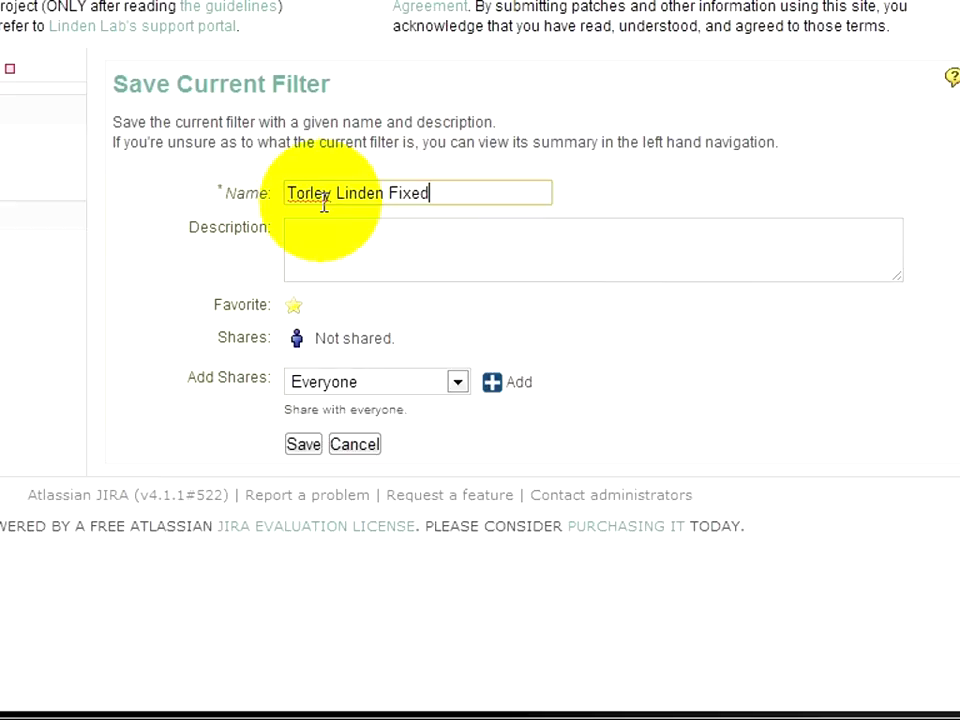
click(386, 197)
text(Lov)
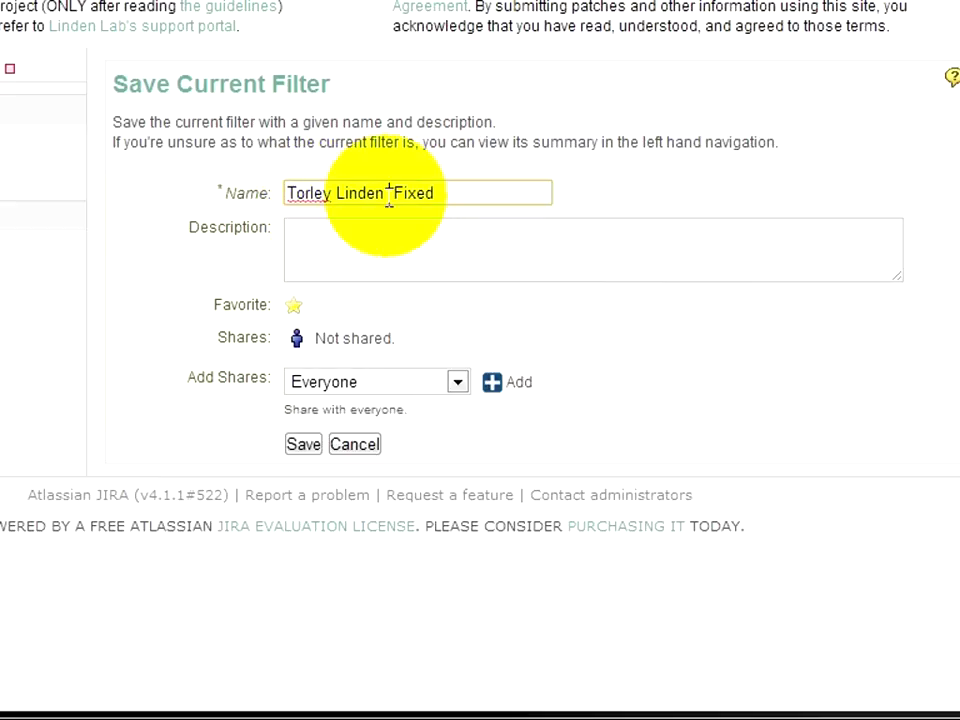
text(ed to see them)
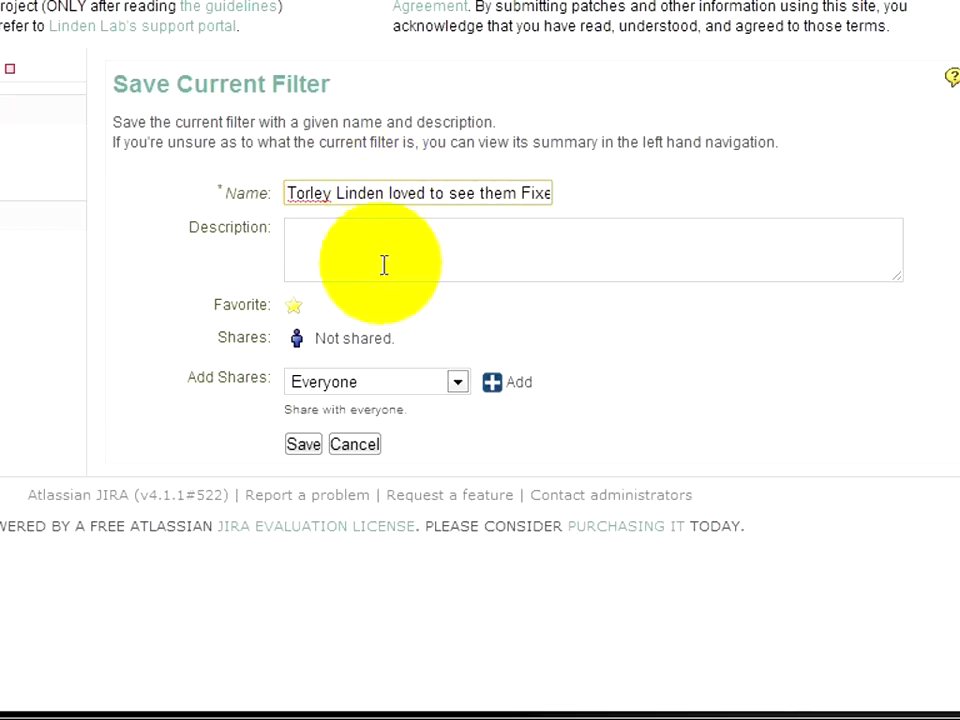
- Save the filter and show it among My filters in Manage Filters, with 99 issues
click(305, 447)
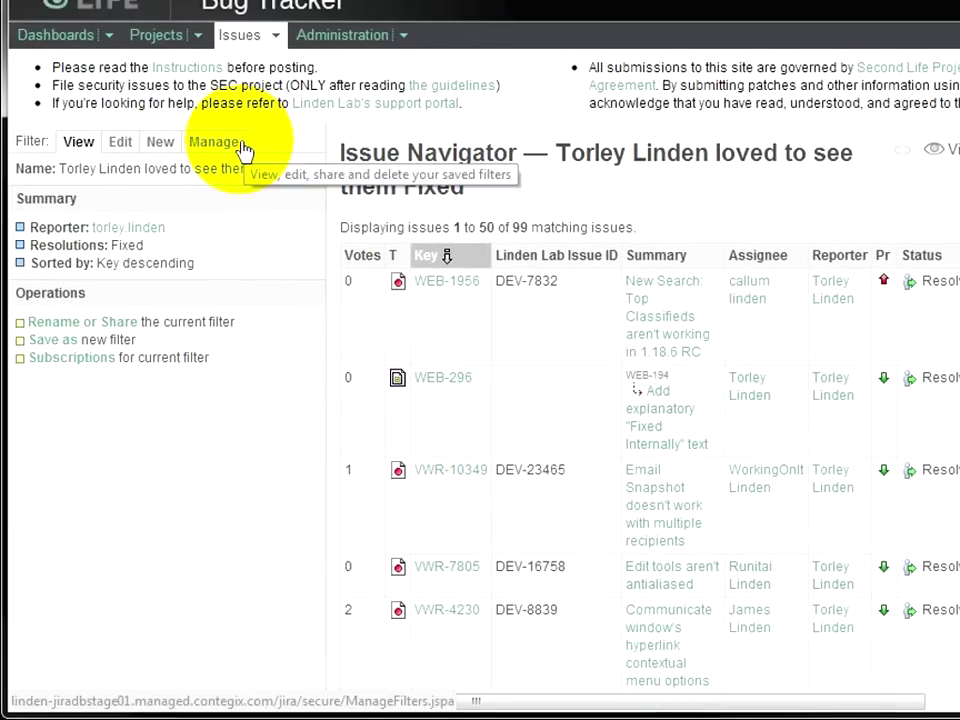
click(272, 40)
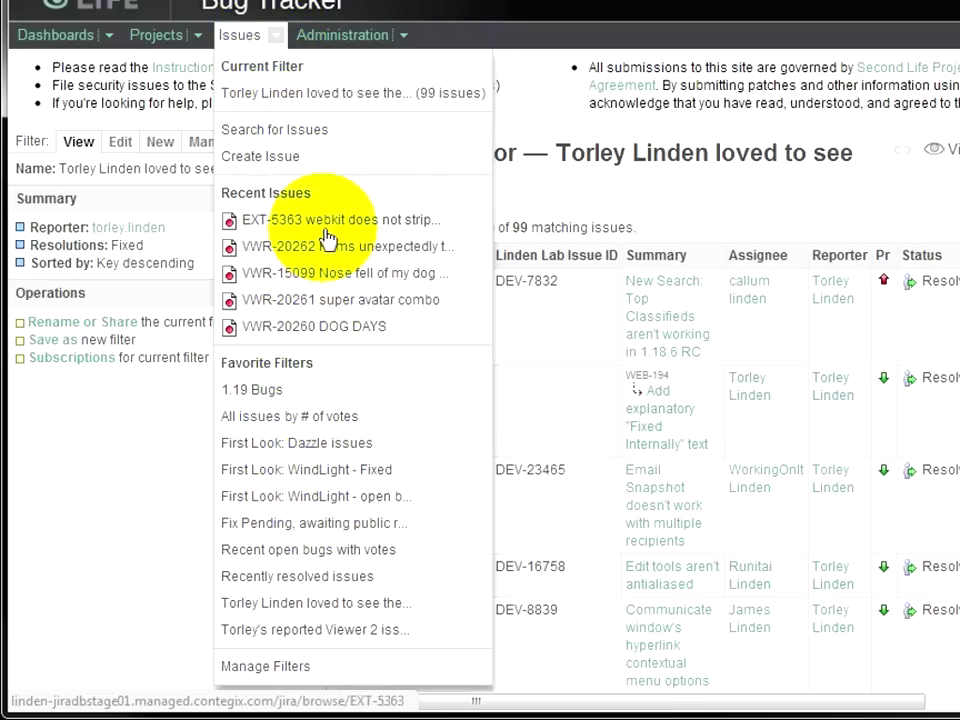
click(325, 667)
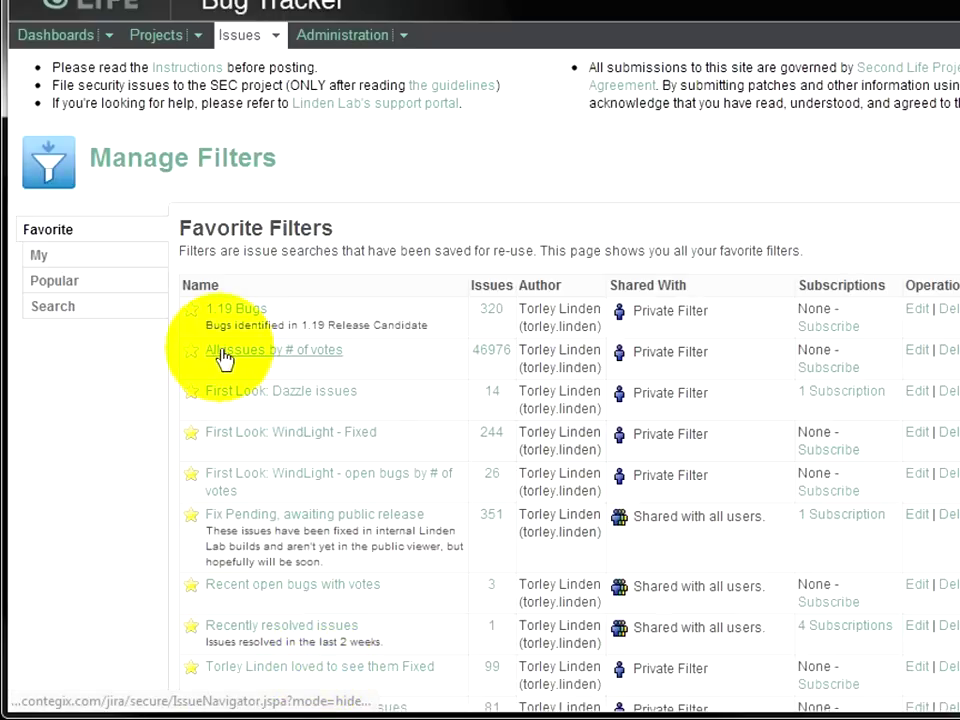
click(64, 257)
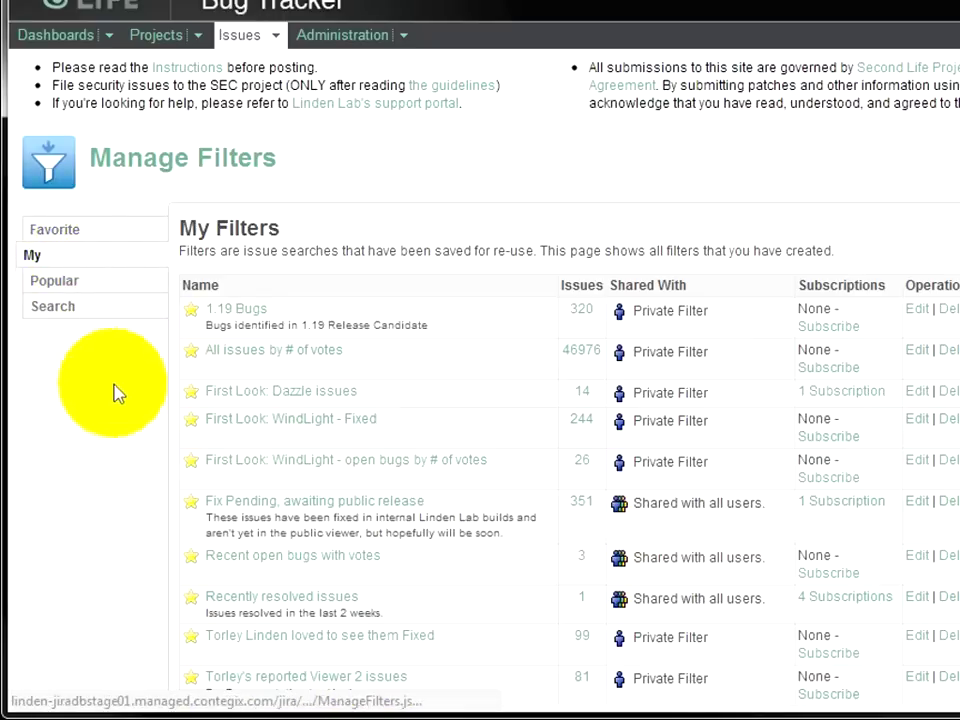
scroll(120, 450, down, 3)
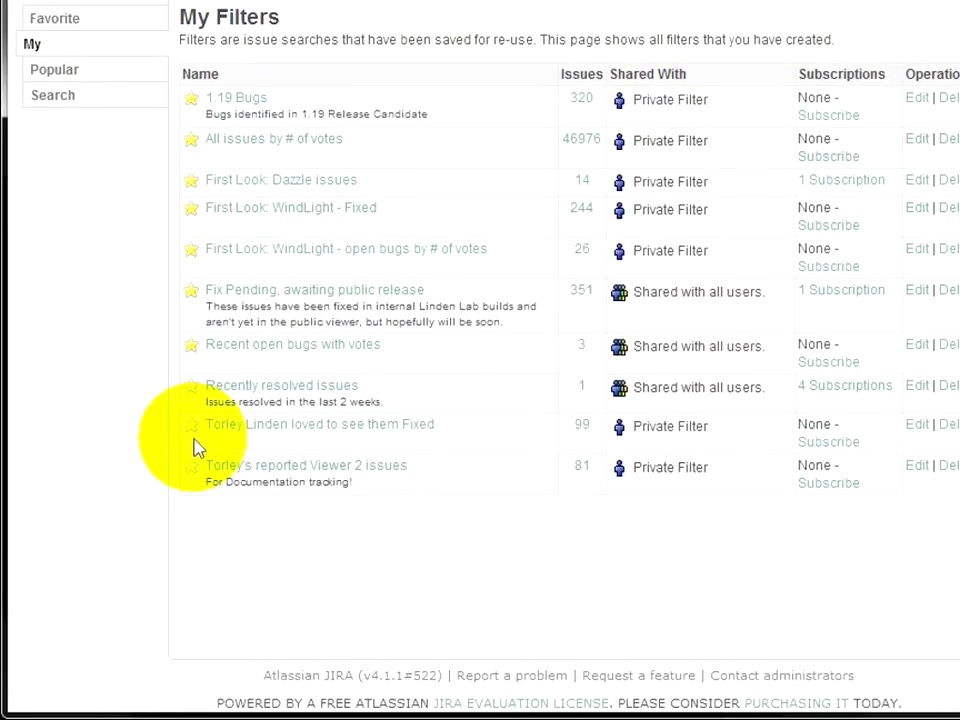
- Run a simple text search for 'library AND inventory', returning 184 issues
drag(476, 424, 195, 424)
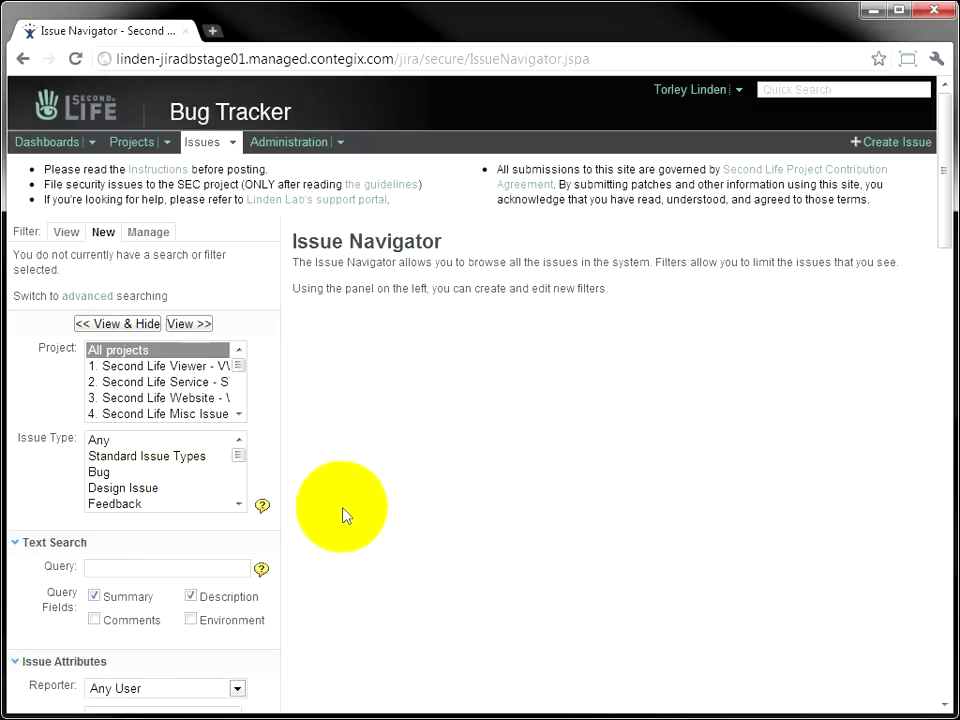
scroll(343, 514, down, 4)
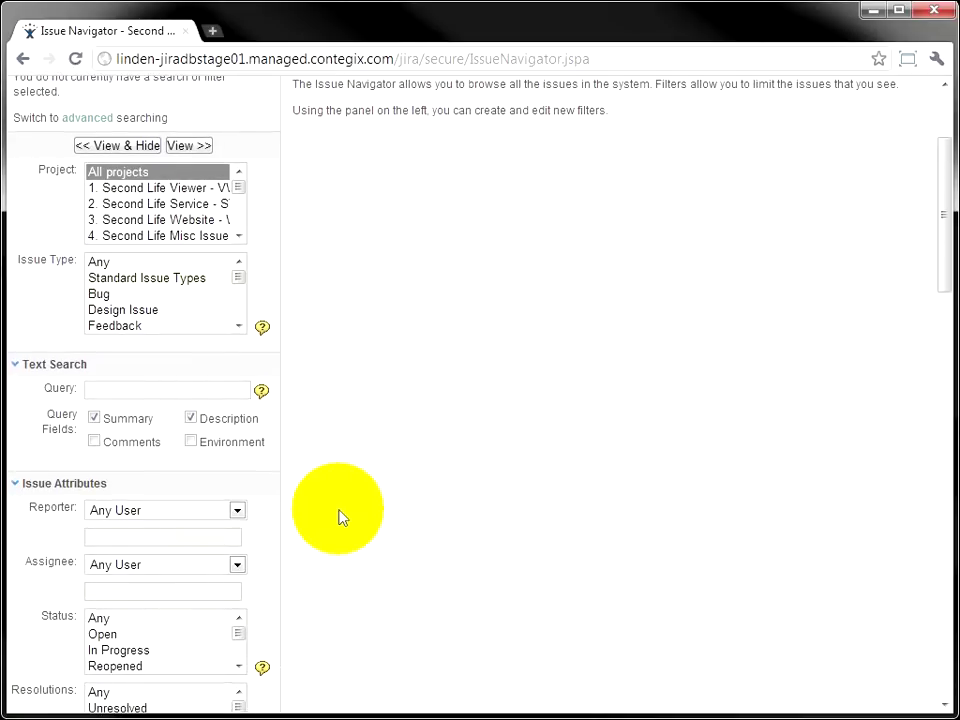
click(171, 391)
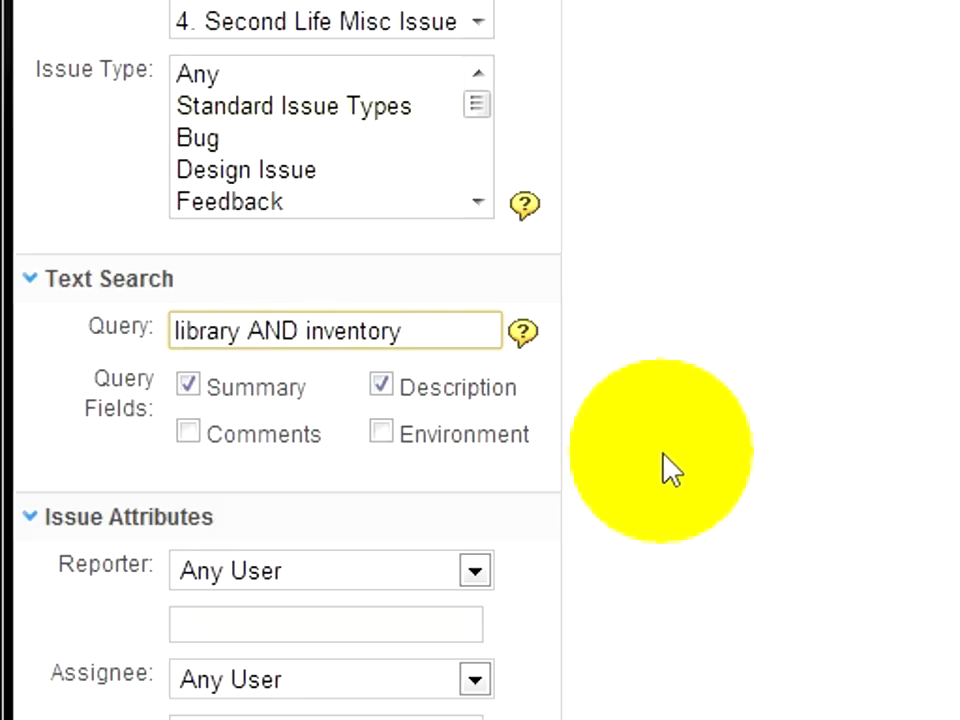
key(Return)
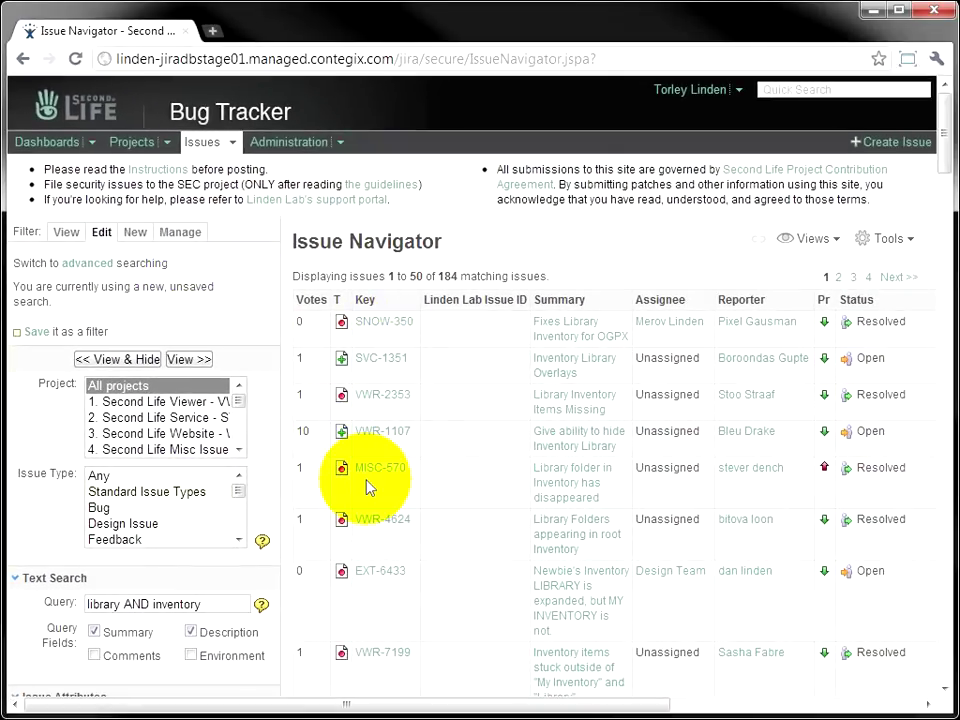
- Convert the search to advanced JQL, shown as a summary-or-description query
click(104, 272)
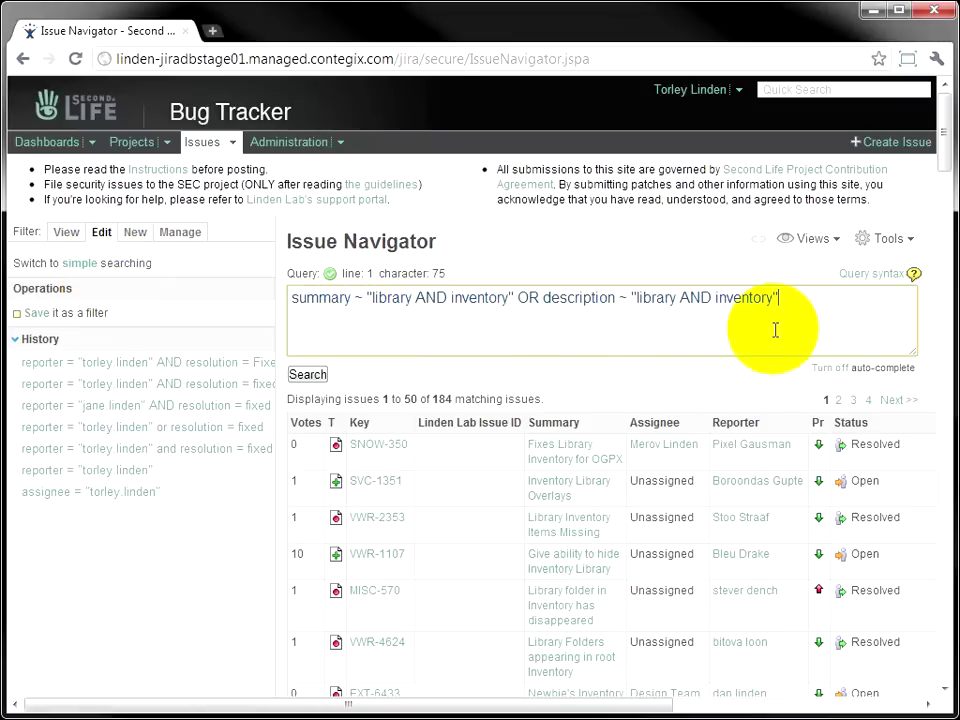
triple_click(800, 306)
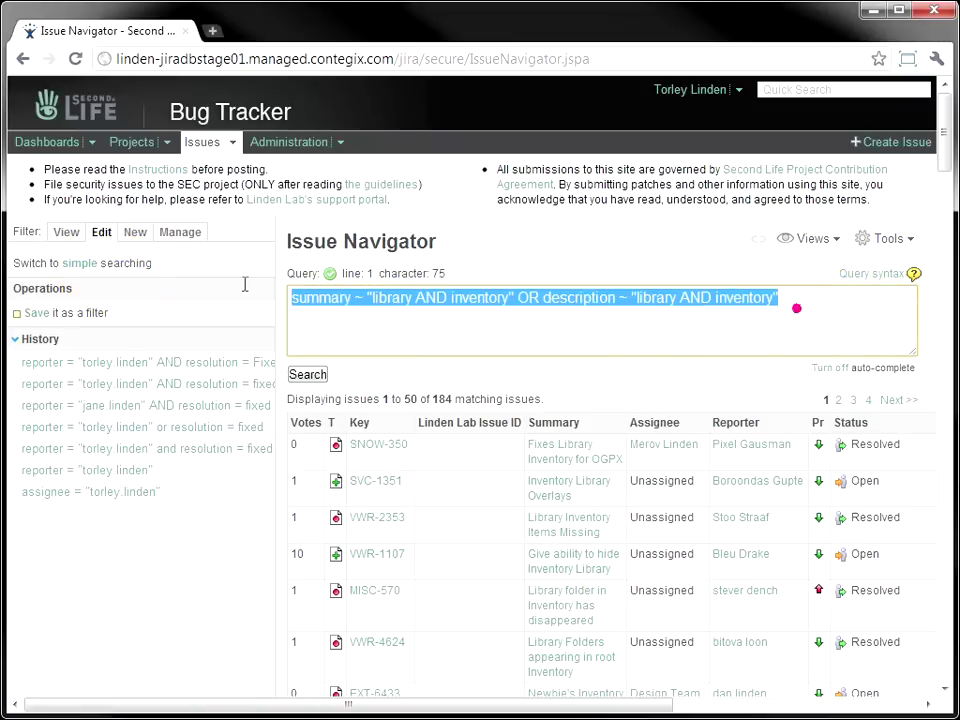
click(803, 317)
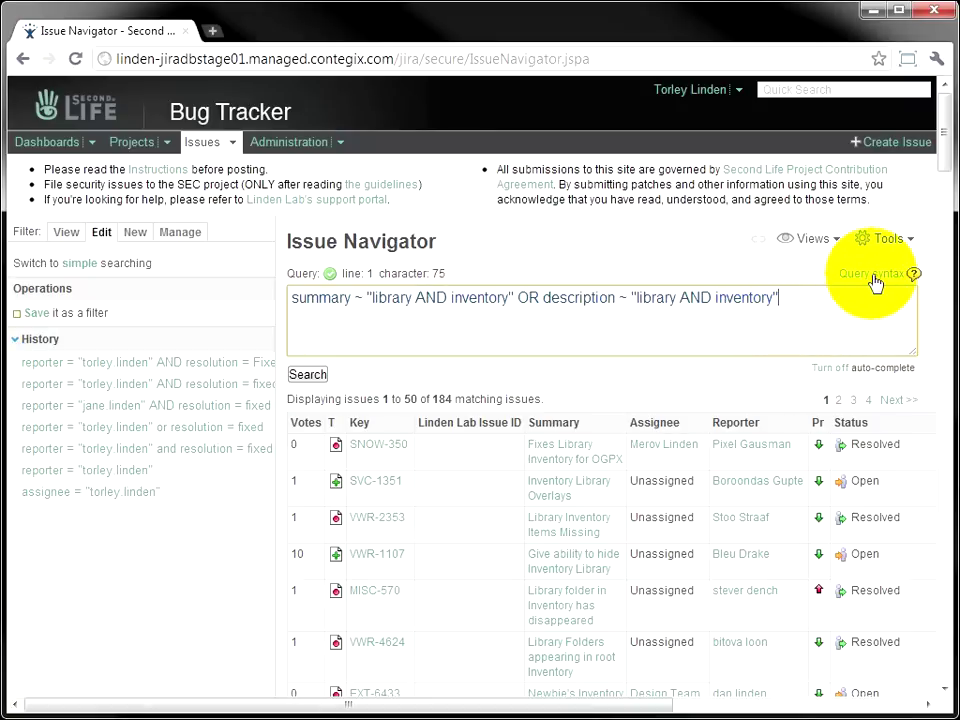
- Open the JIRA 4.1 Advanced Searching documentation from the 'Query syntax' help link in a new tab
click(873, 283)
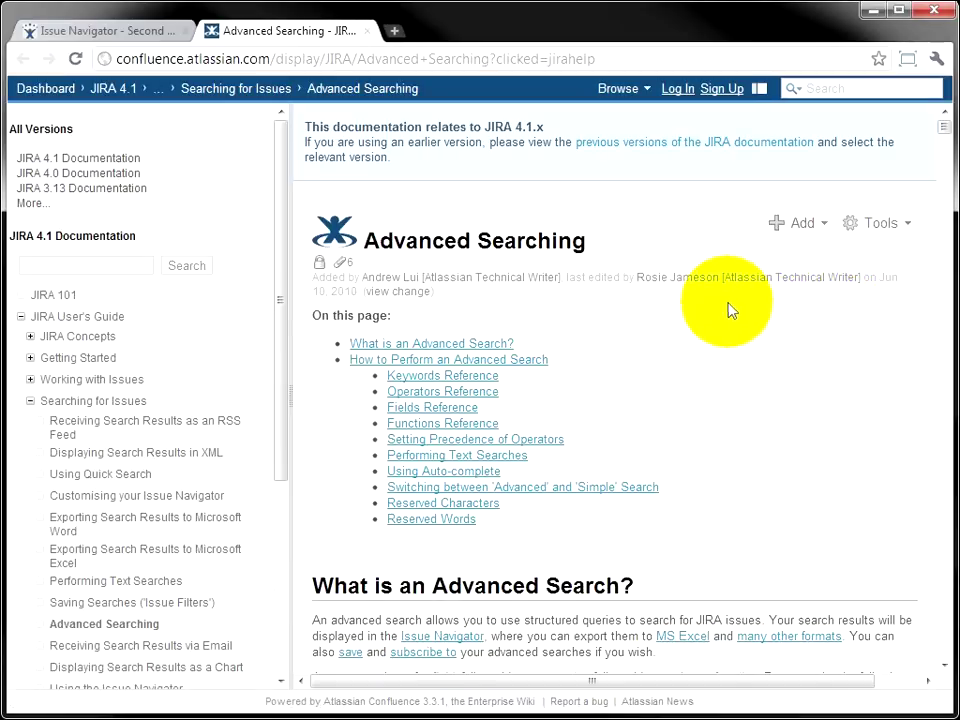
mouse_move(943, 127)
mouse_down()
mouse_move(943, 197)
mouse_move(945, 124)
mouse_up()
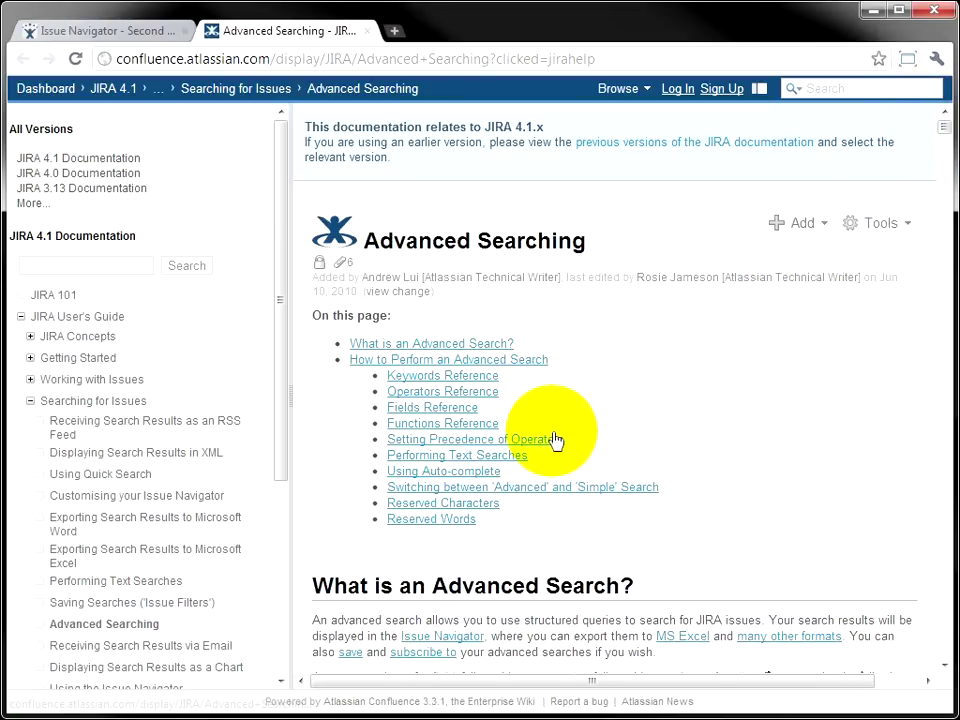